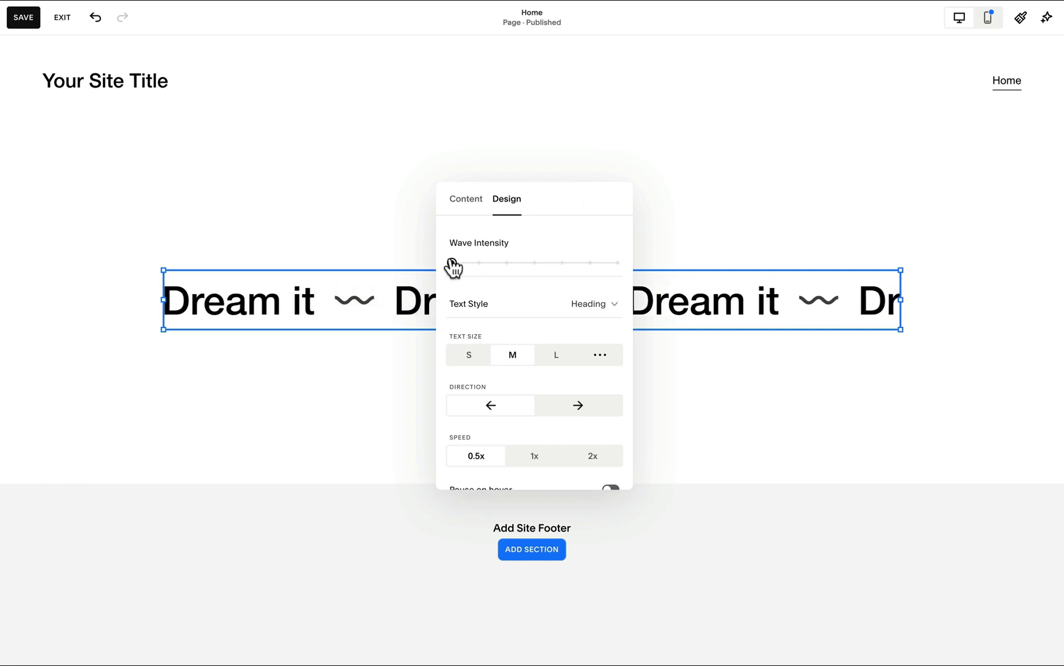
Step: Raise the demo Dream it marquee's wave intensity and turn its background on
{"action": "left_click_drag", "start_coordinate": [449, 259], "coordinate": [526, 261]}
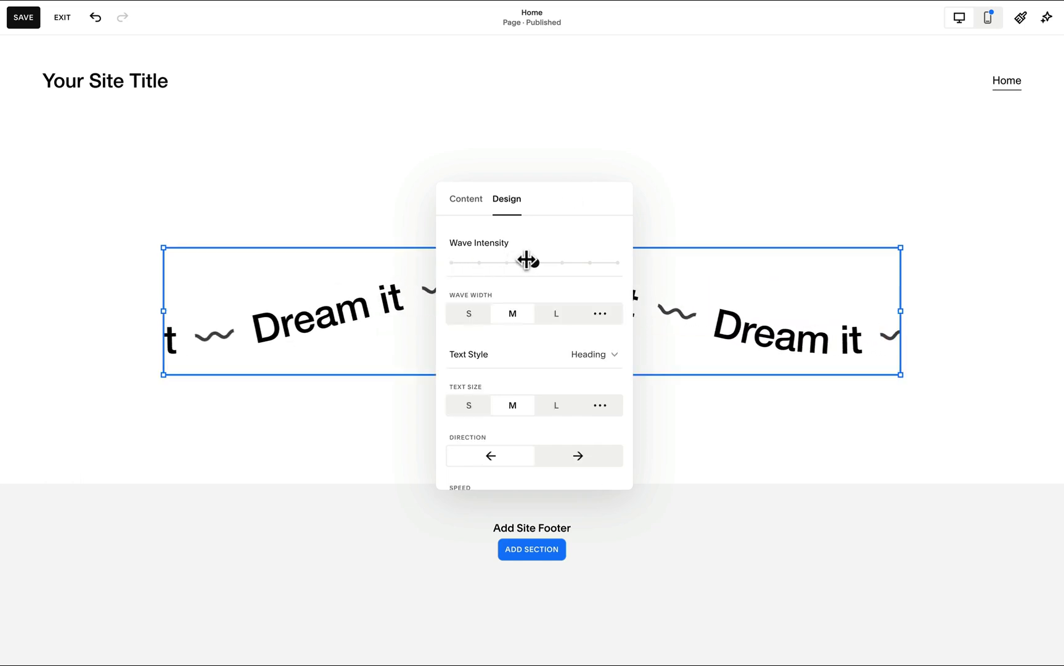
{"action": "scroll", "coordinate": [524, 379], "scroll_direction": "down", "scroll_amount": 3}
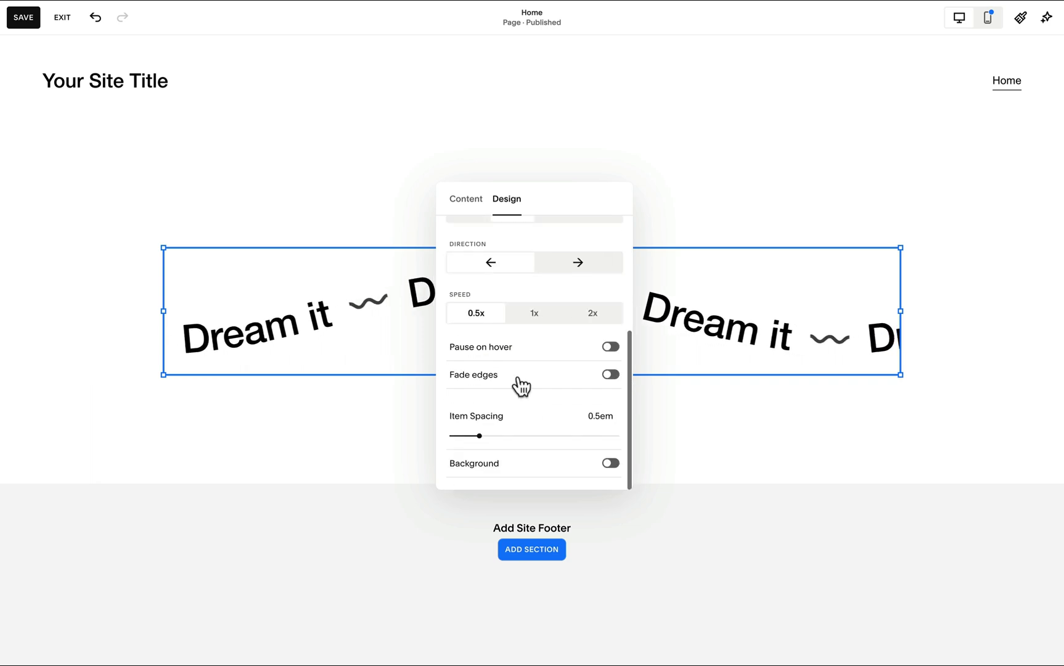
{"action": "left_click", "coordinate": [609, 464]}
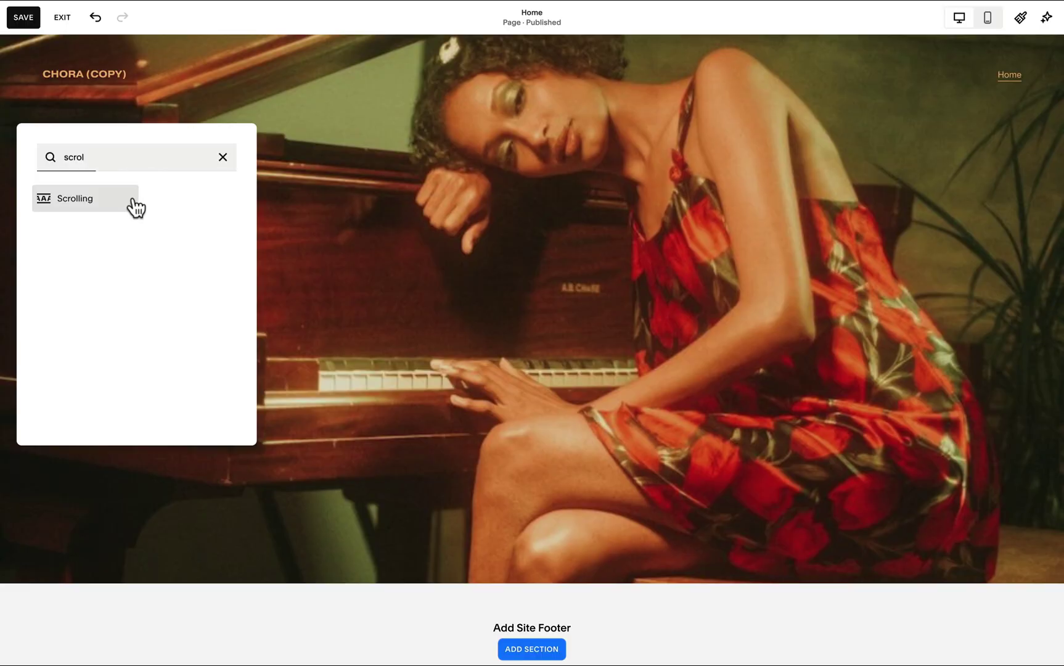
Step: Insert a Scrolling block, place it mid-image on CHORA, and stretch it to full page width
{"action": "left_click", "coordinate": [134, 207]}
{"action": "left_click_drag", "start_coordinate": [390, 133], "coordinate": [317, 295]}
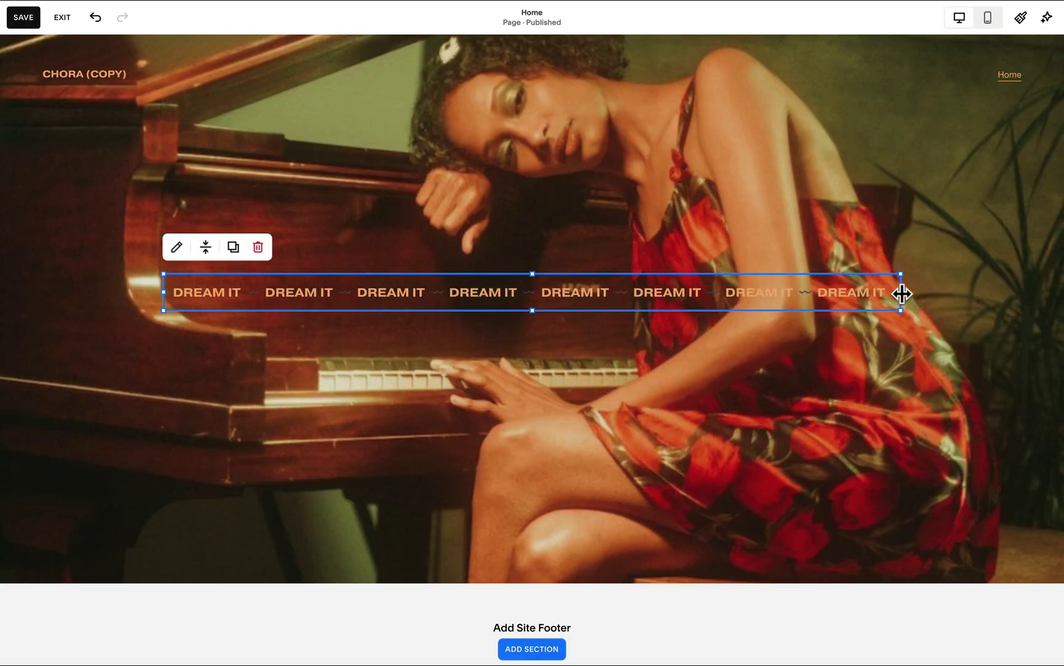
{"action": "left_click_drag", "start_coordinate": [901, 292], "coordinate": [1029, 287]}
{"action": "left_click", "coordinate": [998, 229]}
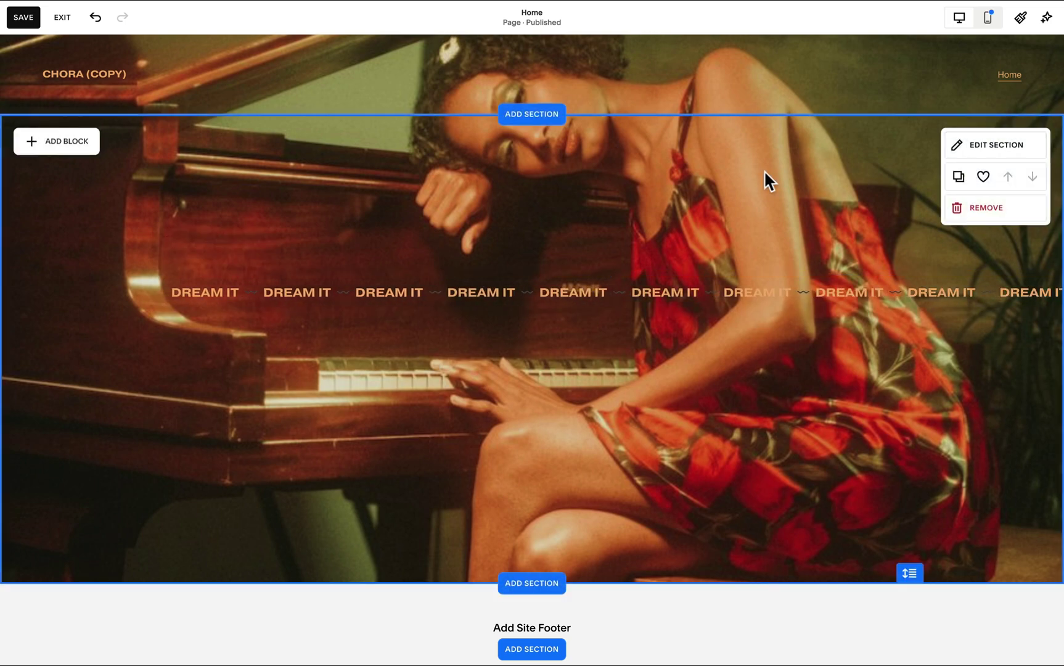
{"action": "left_click_drag", "start_coordinate": [228, 277], "coordinate": [368, 325]}
Step: Replace the marquee's '~' separator item with a ✸ starburst symbol
{"action": "double_click", "coordinate": [368, 326]}
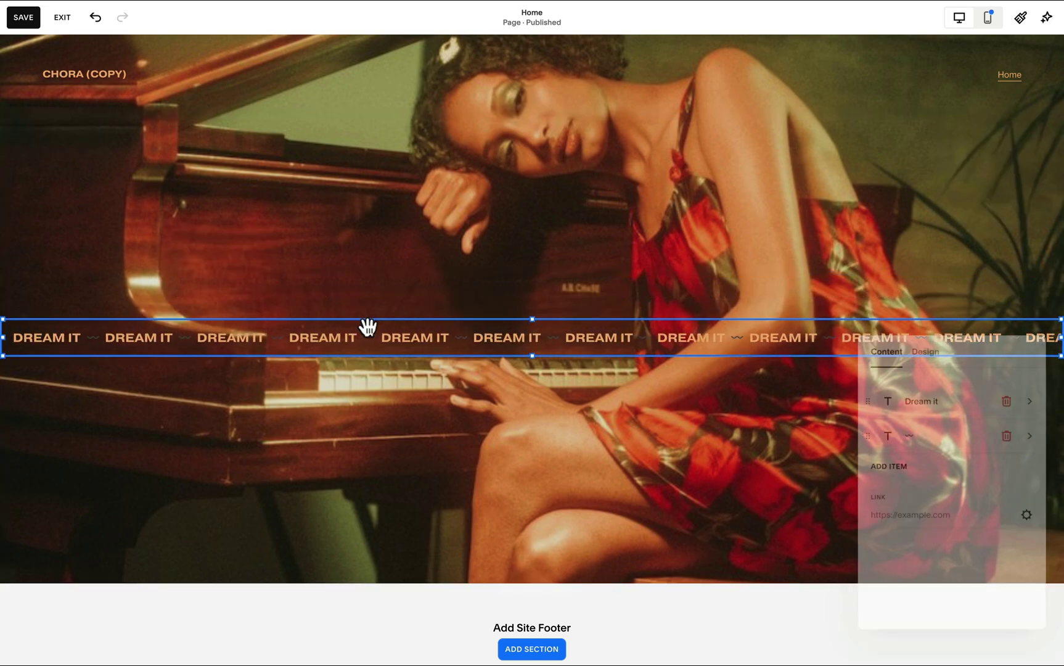
{"action": "left_click_drag", "start_coordinate": [971, 336], "coordinate": [556, 230]}
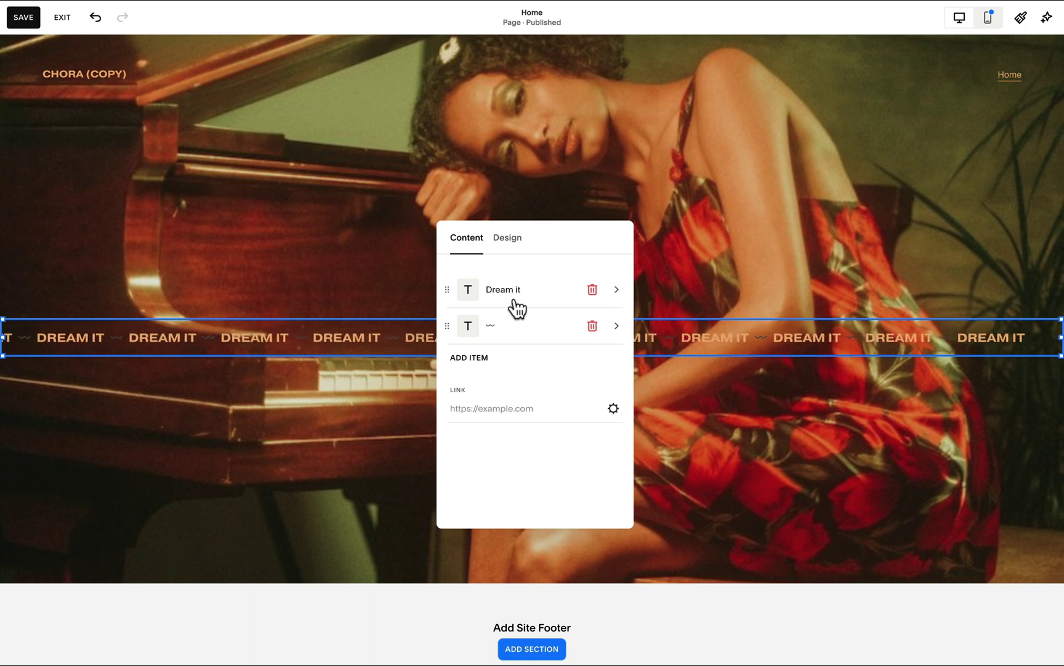
{"action": "left_click", "coordinate": [517, 325]}
{"action": "key", "text": "ctrl+super+space"}
{"action": "left_click", "coordinate": [437, 354]}
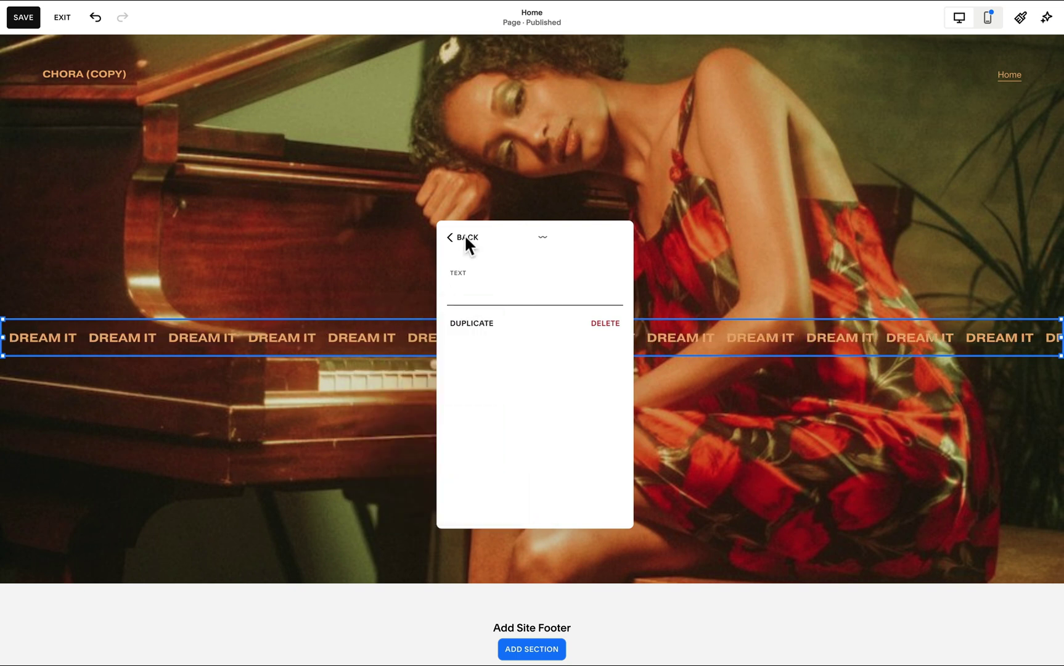
{"action": "left_click", "coordinate": [464, 235]}
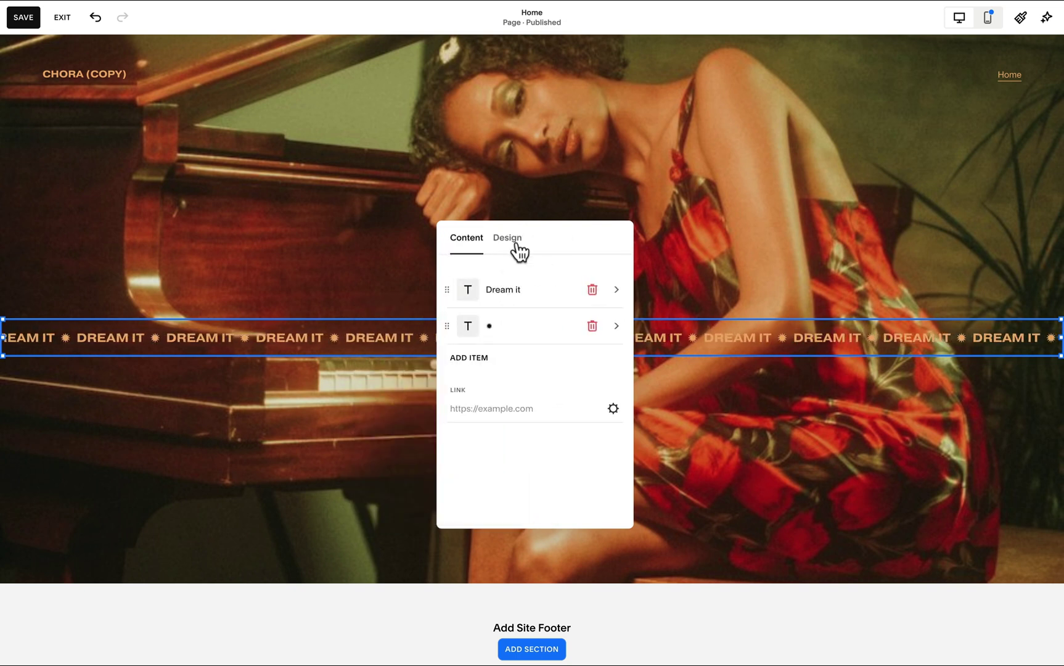
Step: In Design, add wave, pause on hover, fade edges, 0.5x speed and Text Size M
{"action": "left_click", "coordinate": [514, 245]}
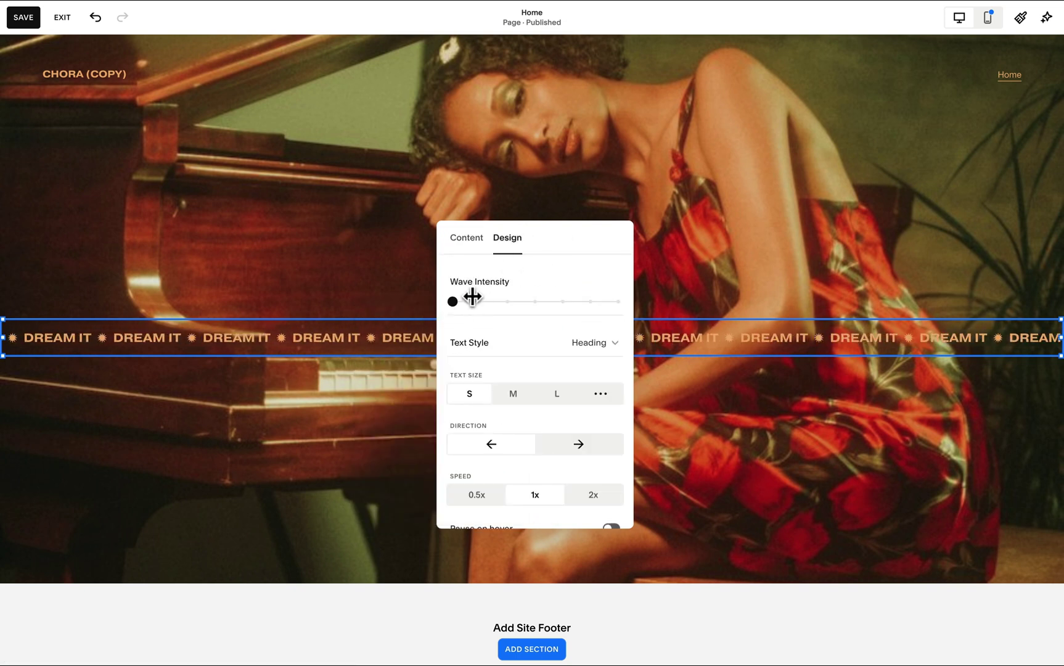
{"action": "left_click", "coordinate": [503, 298]}
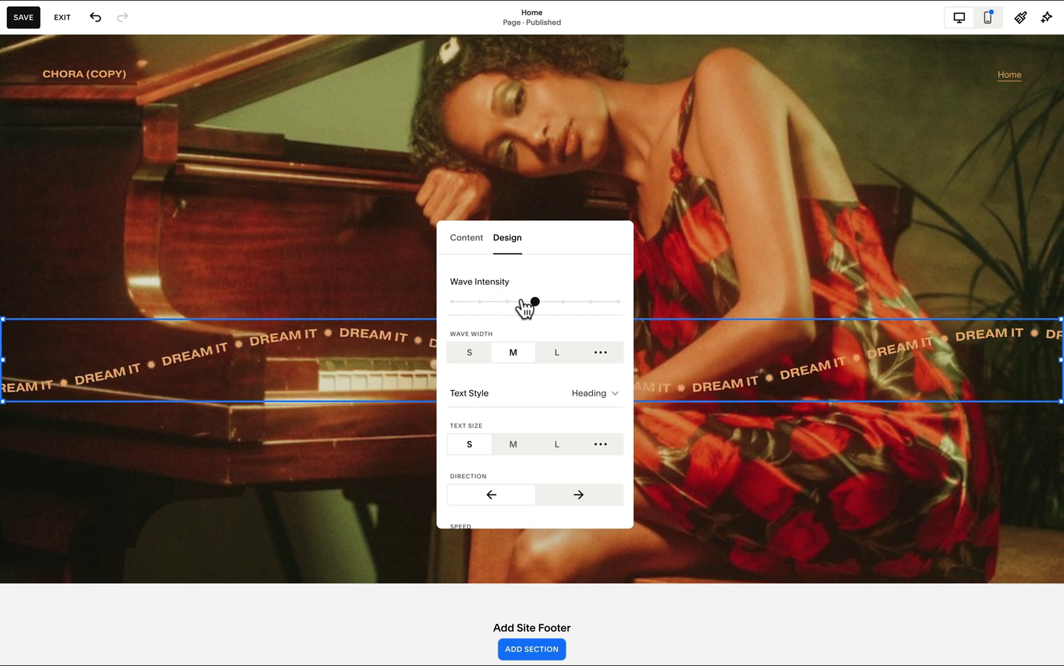
{"action": "scroll", "coordinate": [509, 462], "scroll_direction": "down", "scroll_amount": 3}
{"action": "scroll", "coordinate": [510, 462], "scroll_direction": "down", "scroll_amount": 2}
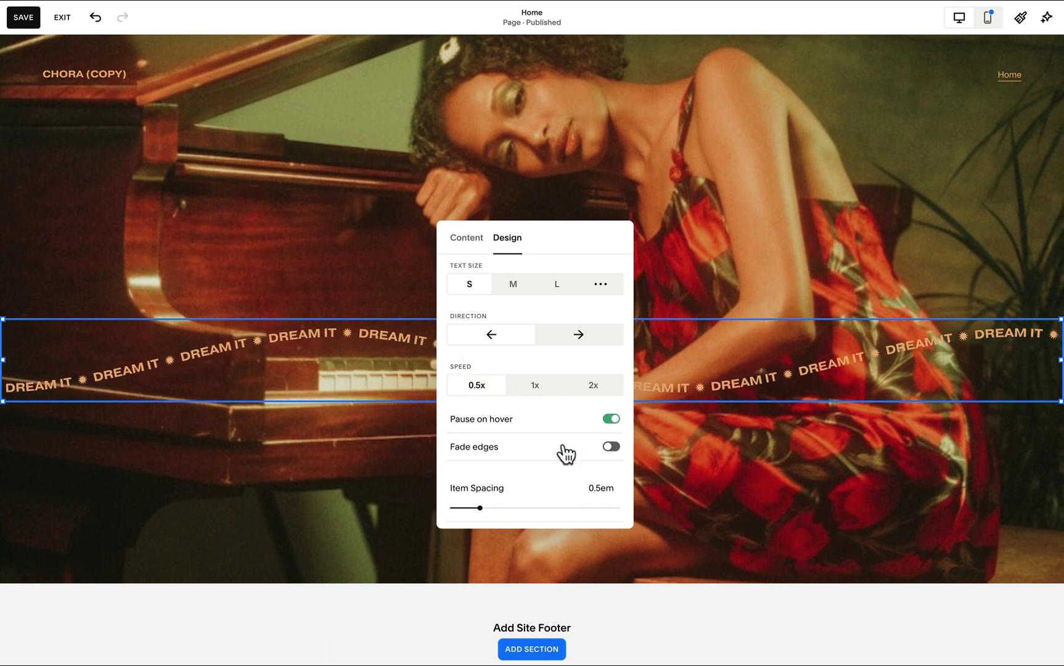
{"action": "scroll", "coordinate": [548, 467], "scroll_direction": "up", "scroll_amount": 2}
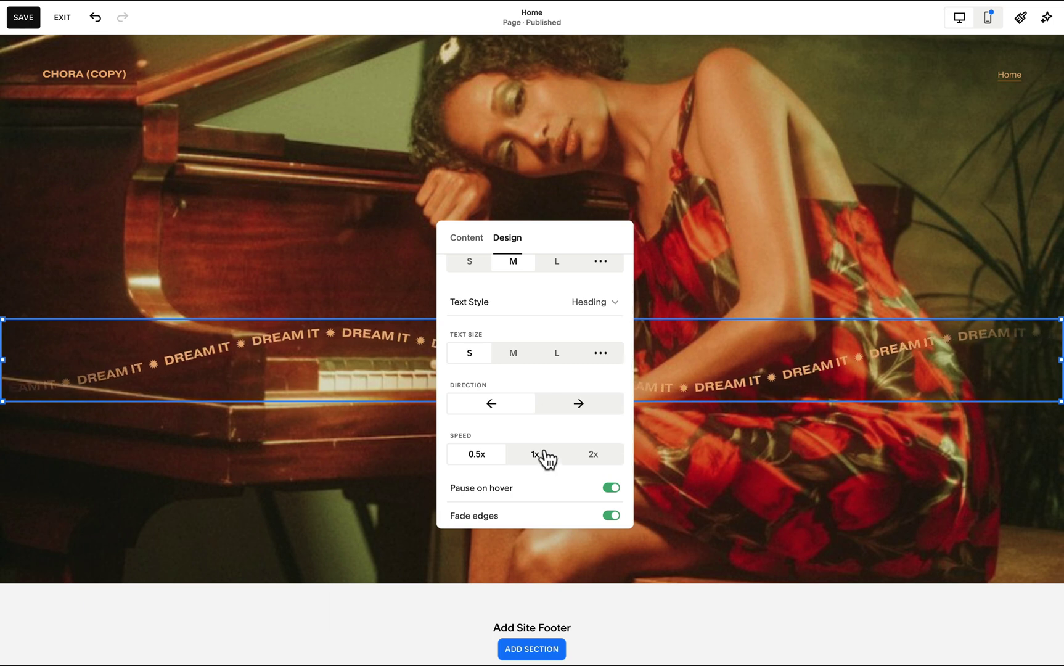
{"action": "left_click", "coordinate": [515, 361]}
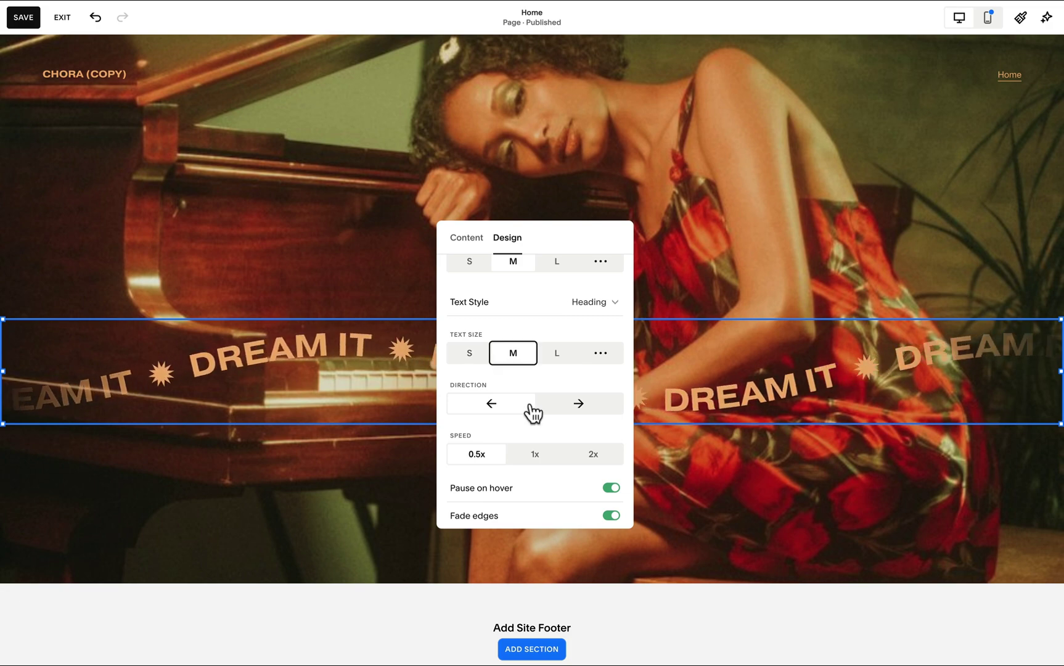
Step: Duplicate the DREAM IT marquee just below the original and open the copy's Design settings
{"action": "left_click", "coordinate": [345, 305]}
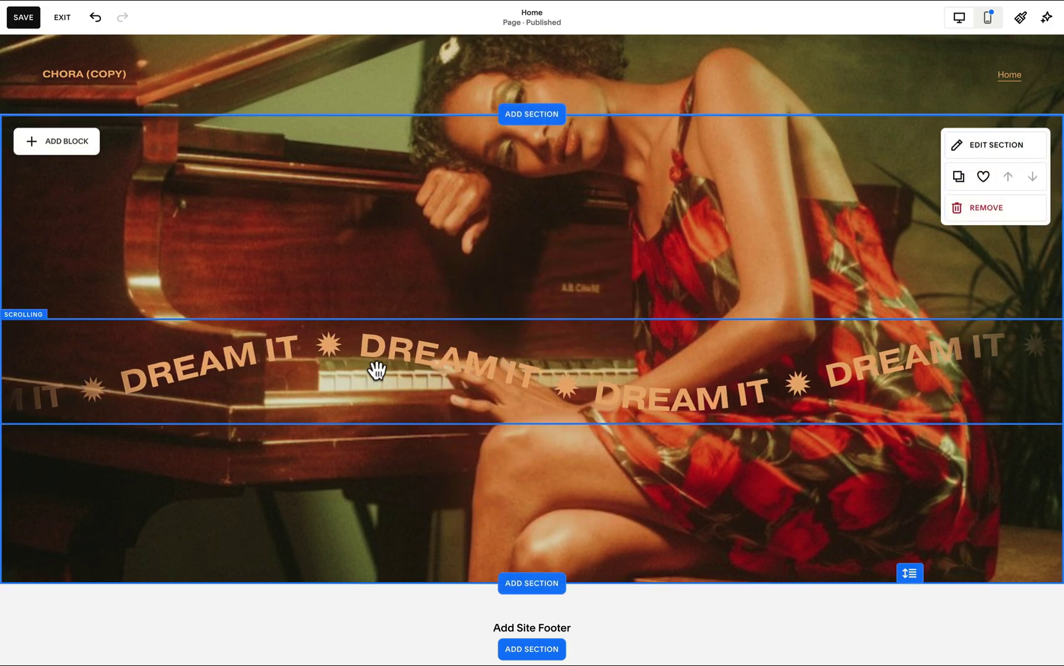
{"action": "left_click", "coordinate": [375, 369]}
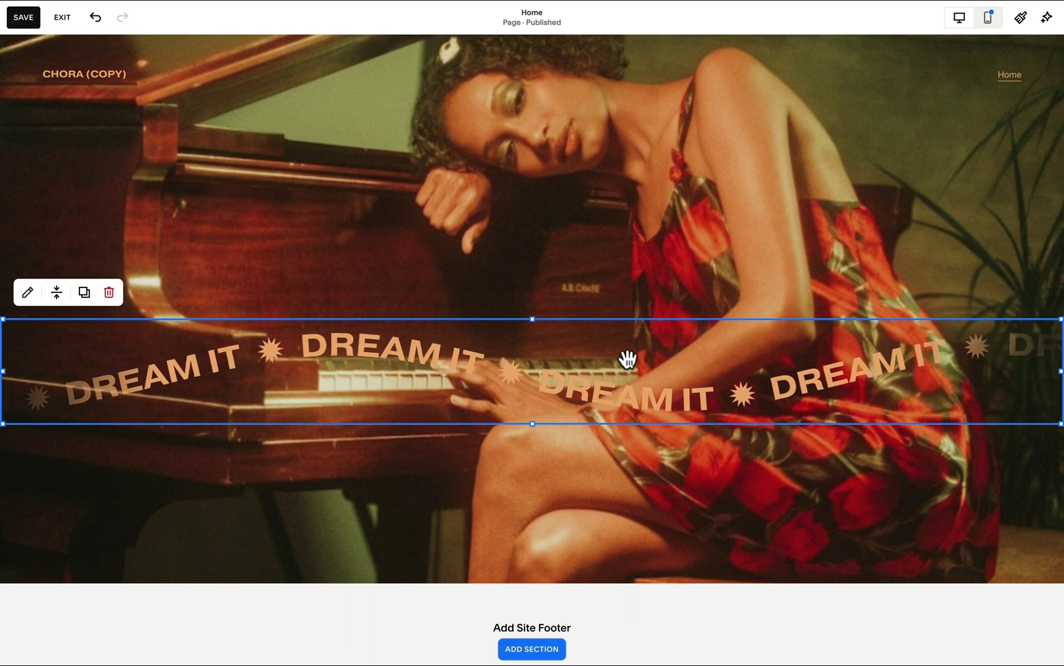
{"action": "left_click_drag", "start_coordinate": [626, 358], "coordinate": [568, 400]}
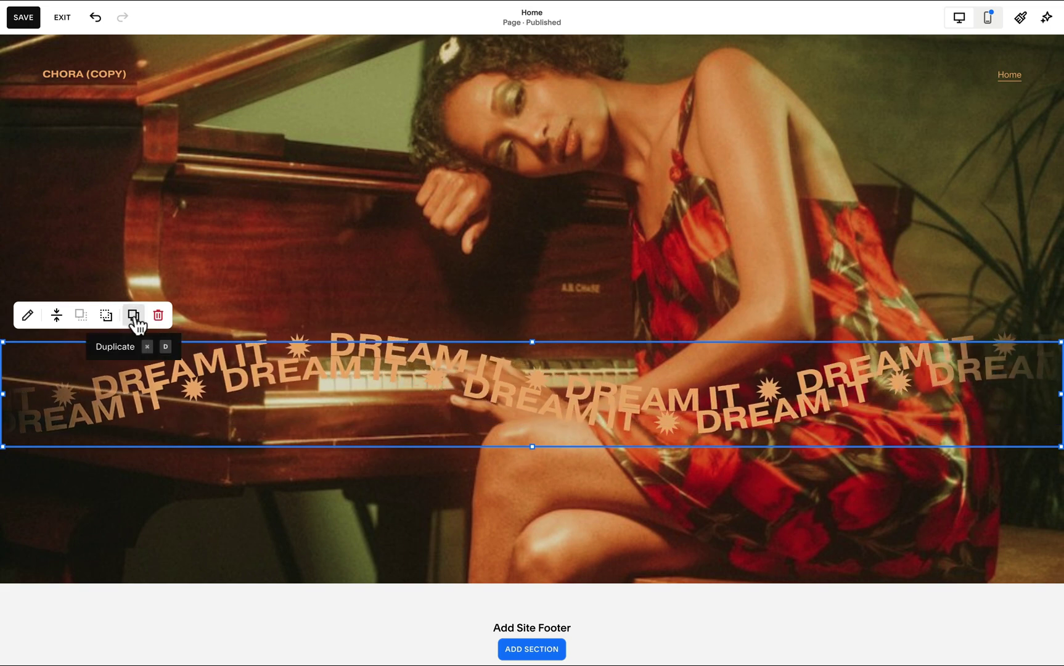
{"action": "double_click", "coordinate": [498, 377]}
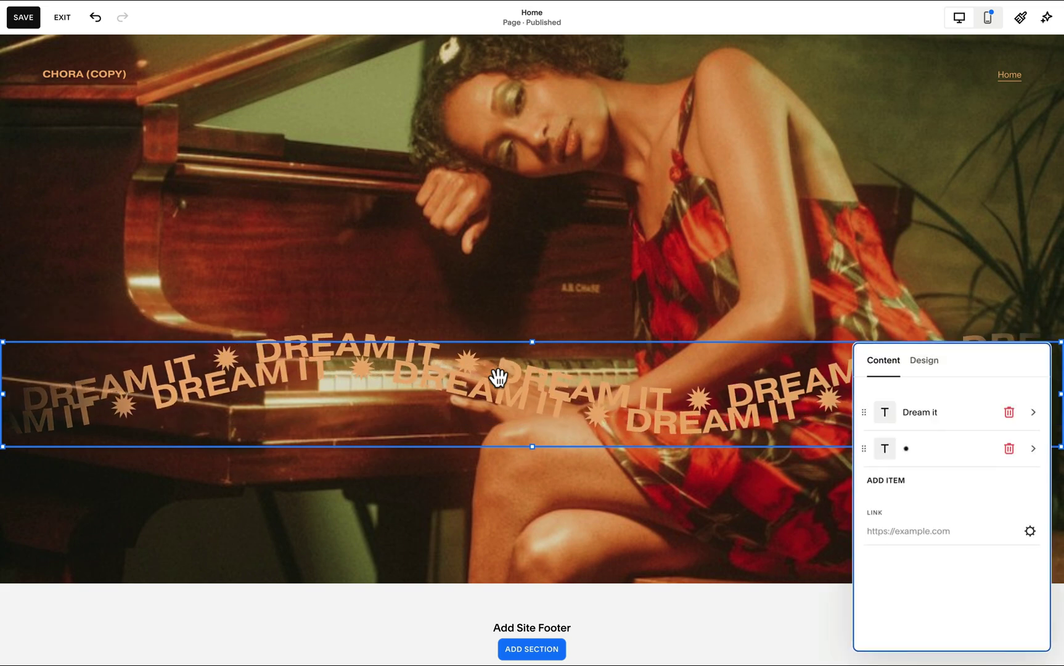
{"action": "left_click", "coordinate": [950, 362]}
{"action": "left_click_drag", "start_coordinate": [980, 359], "coordinate": [560, 191]}
{"action": "scroll", "coordinate": [537, 329], "scroll_direction": "down", "scroll_amount": 2}
{"action": "scroll", "coordinate": [537, 330], "scroll_direction": "down", "scroll_amount": 2}
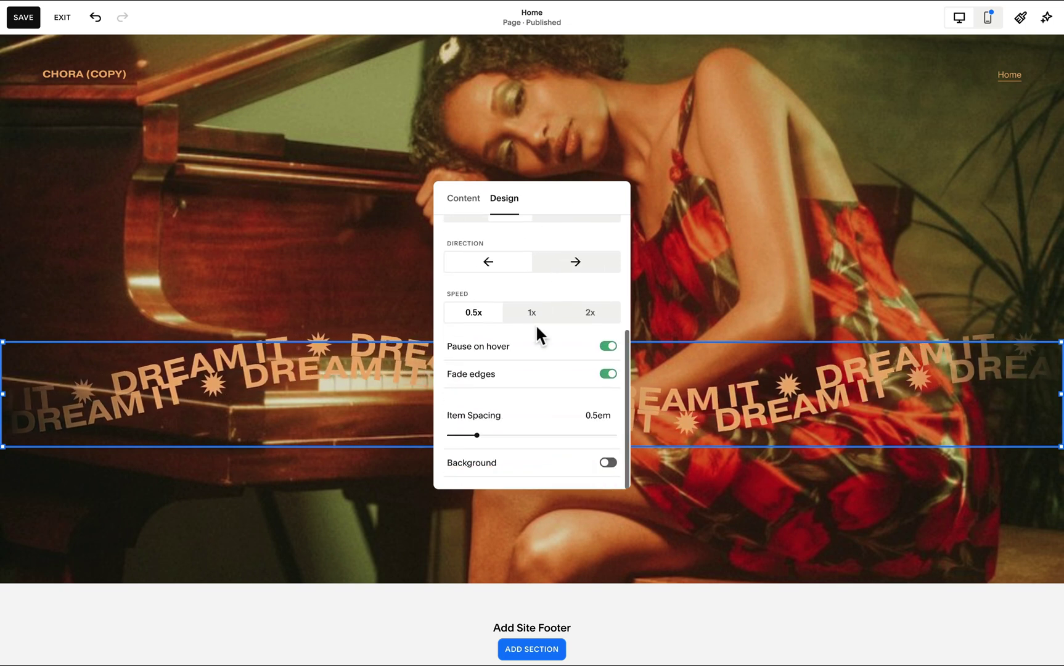
Step: Turn on the duplicate marquee's background, set its colour to the teal swatch, and save
{"action": "left_click", "coordinate": [608, 463]}
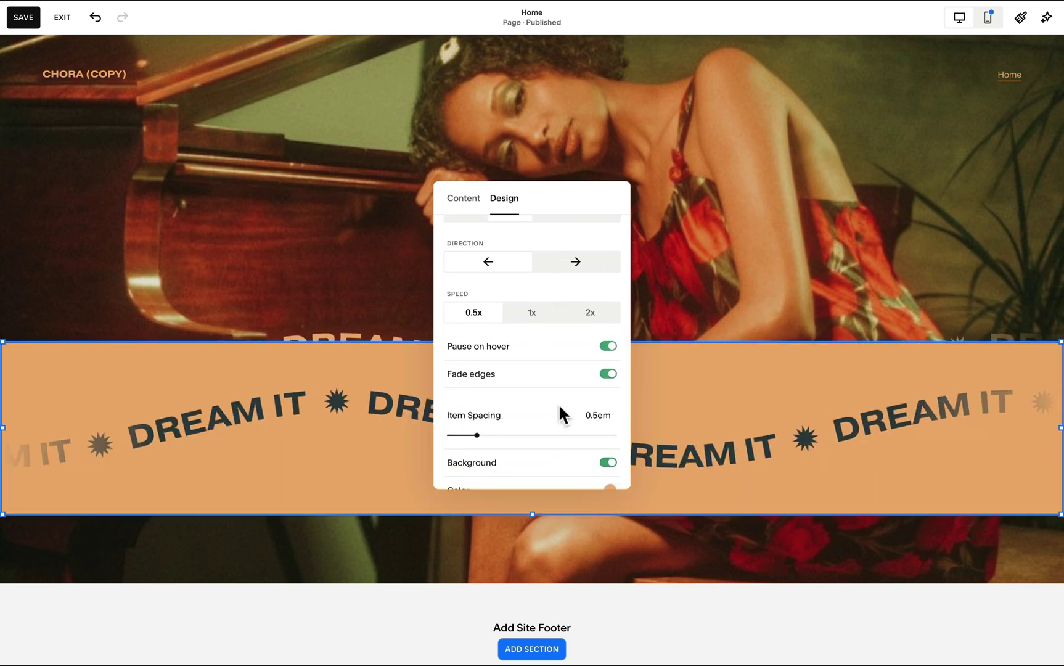
{"action": "scroll", "coordinate": [558, 410], "scroll_direction": "down", "scroll_amount": 3}
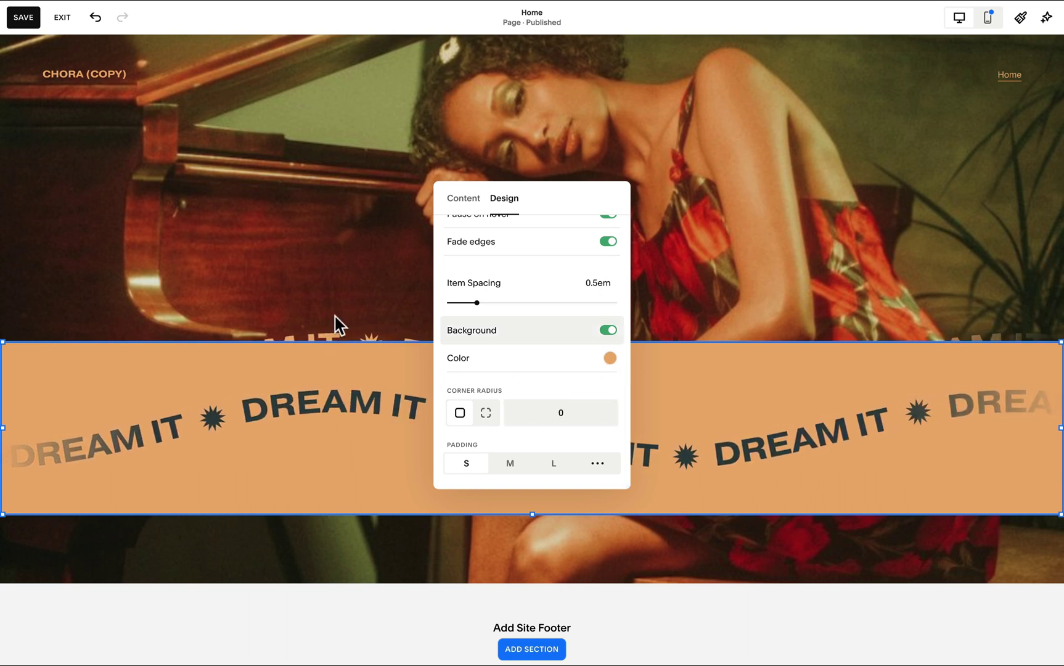
{"action": "left_click", "coordinate": [609, 358]}
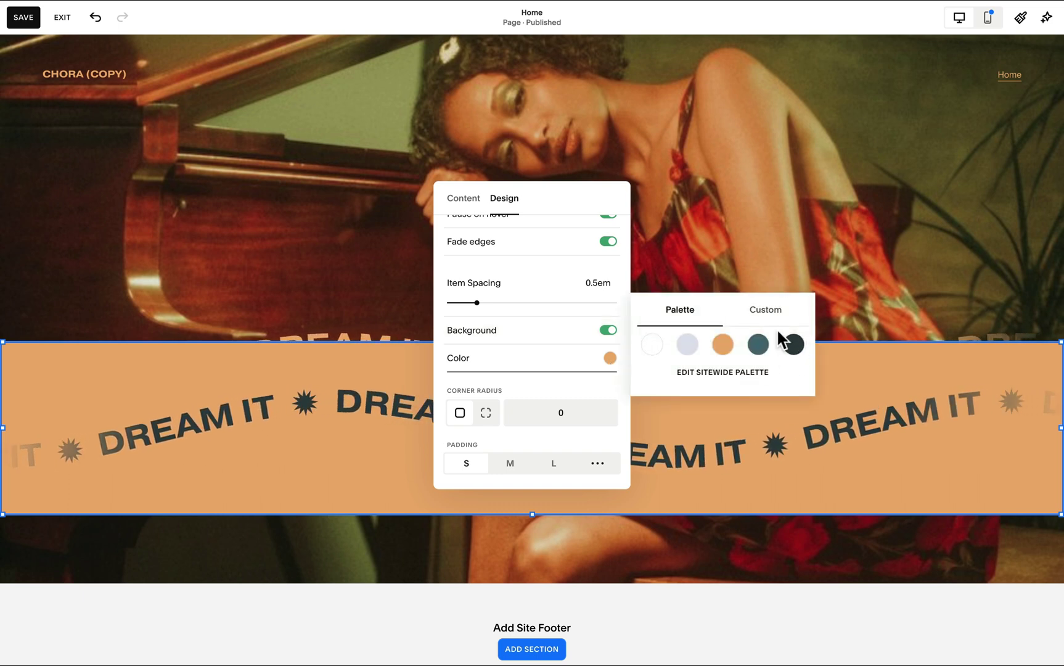
{"action": "left_click", "coordinate": [756, 348]}
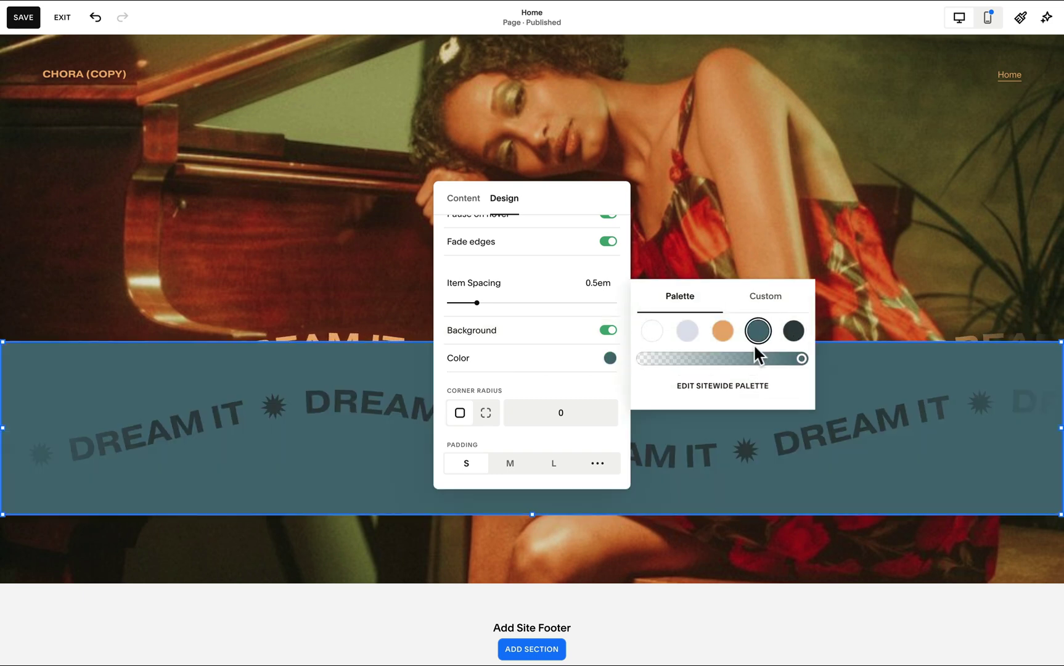
{"action": "left_click", "coordinate": [24, 17]}
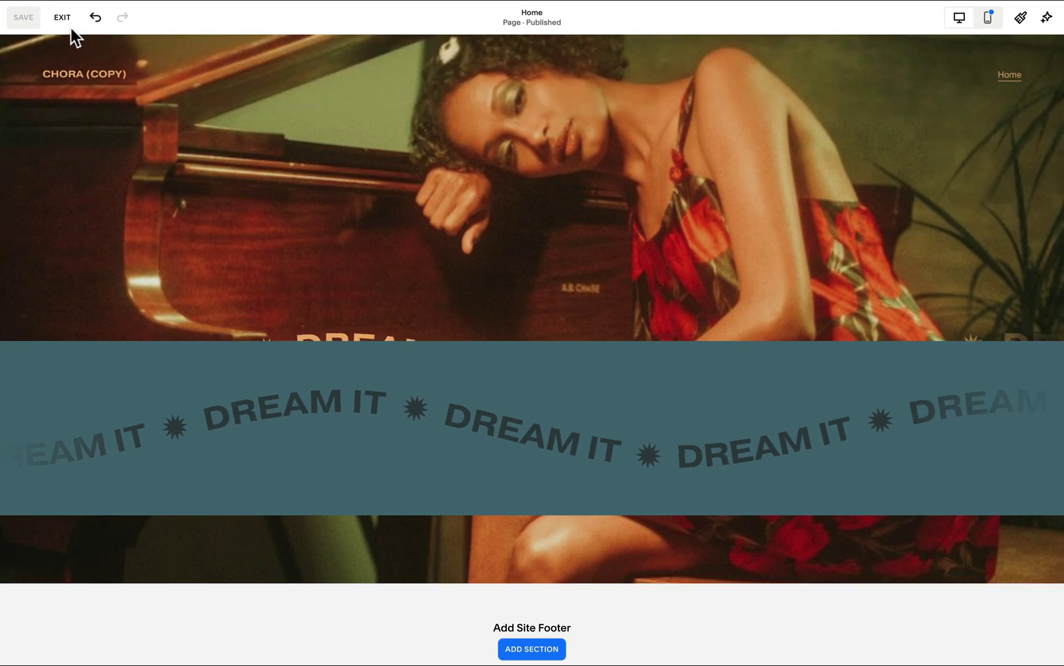
Step: Paste the SquareStylist core CSS into the site's Custom CSS editor
{"action": "left_click", "coordinate": [63, 18]}
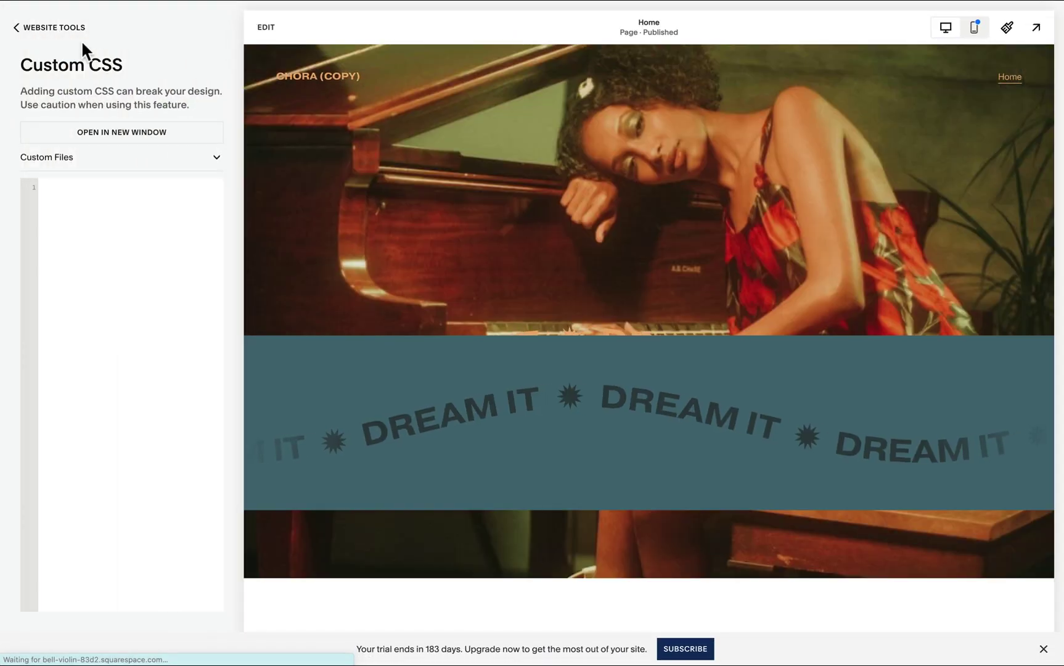
{"action": "key", "text": "/"}
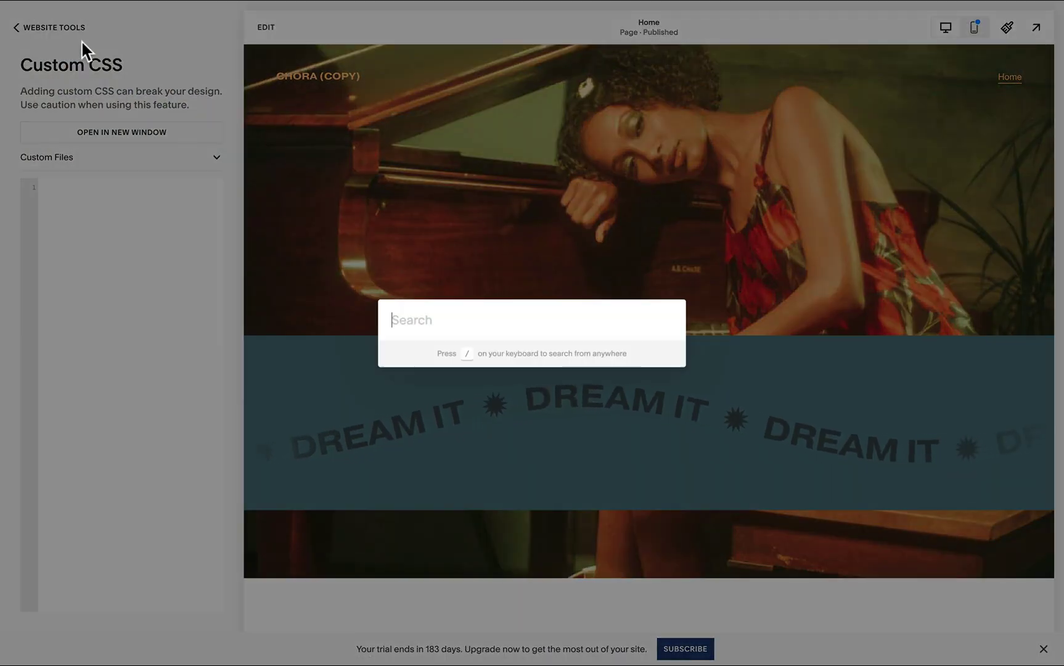
{"action": "type", "text": "css"}
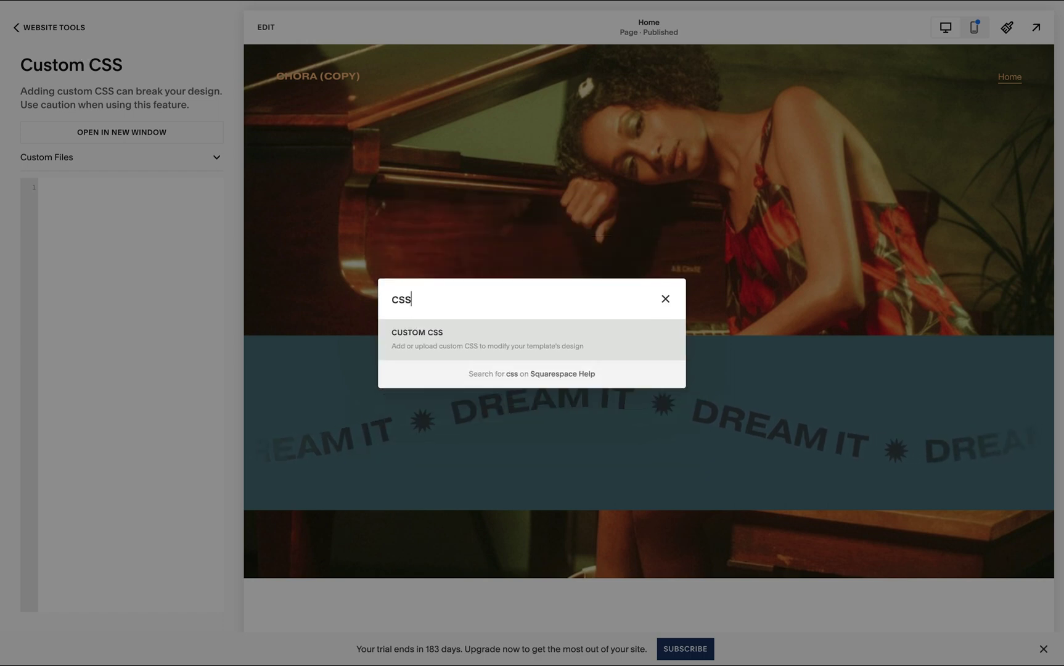
{"action": "key", "text": "Return"}
{"action": "left_click", "coordinate": [116, 238]}
{"action": "type", "text": ".sqs-background-enabled.sqs-block-marquee .Marquee{overflow:visible!important}/*sqstylist*/ .sqs-background-enabled.sqs-block-marquee .Marquee-path-hitbox-focus-outline{stroke:var(--tweak-marquee-block-background-color);stroke-width:1.2em} /*sqstylist*/ .sqs-background-enabled.sqs-block-marquee{background-color:transparent!important}"}
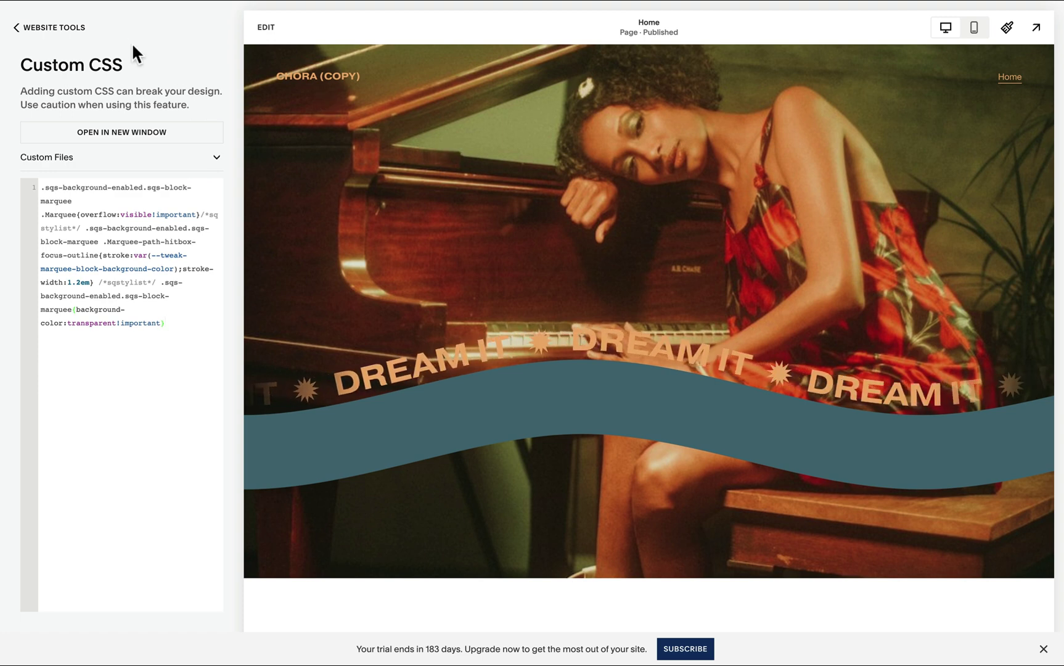
Step: Reopen the Home page editor and select the DREAM IT marquee block and its section
{"action": "left_click", "coordinate": [265, 35]}
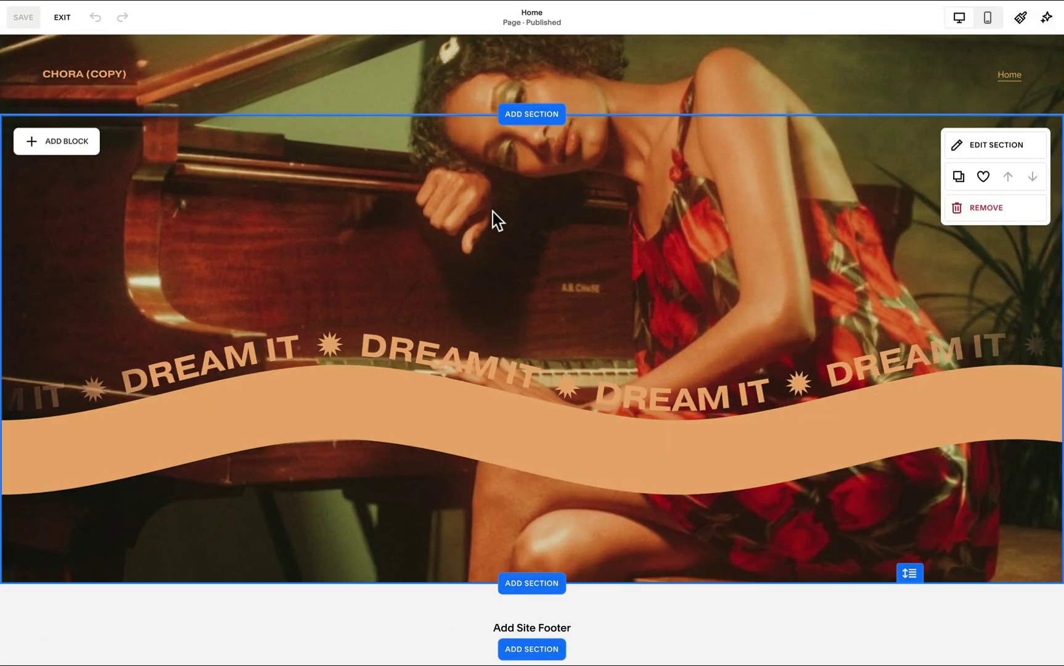
{"action": "left_click", "coordinate": [523, 461]}
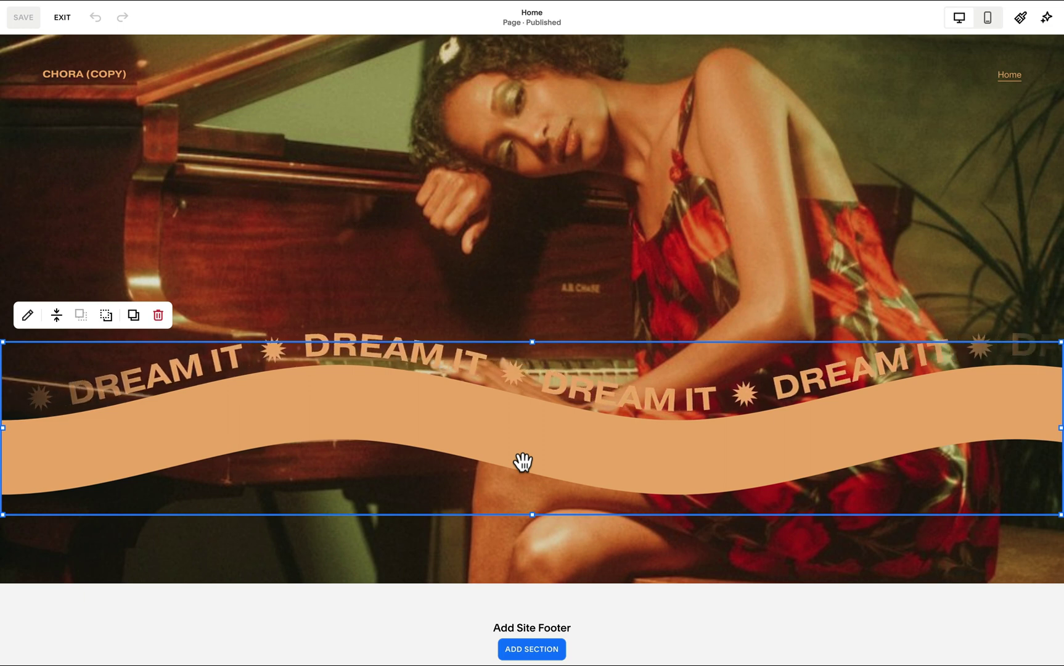
{"action": "left_click", "coordinate": [306, 516]}
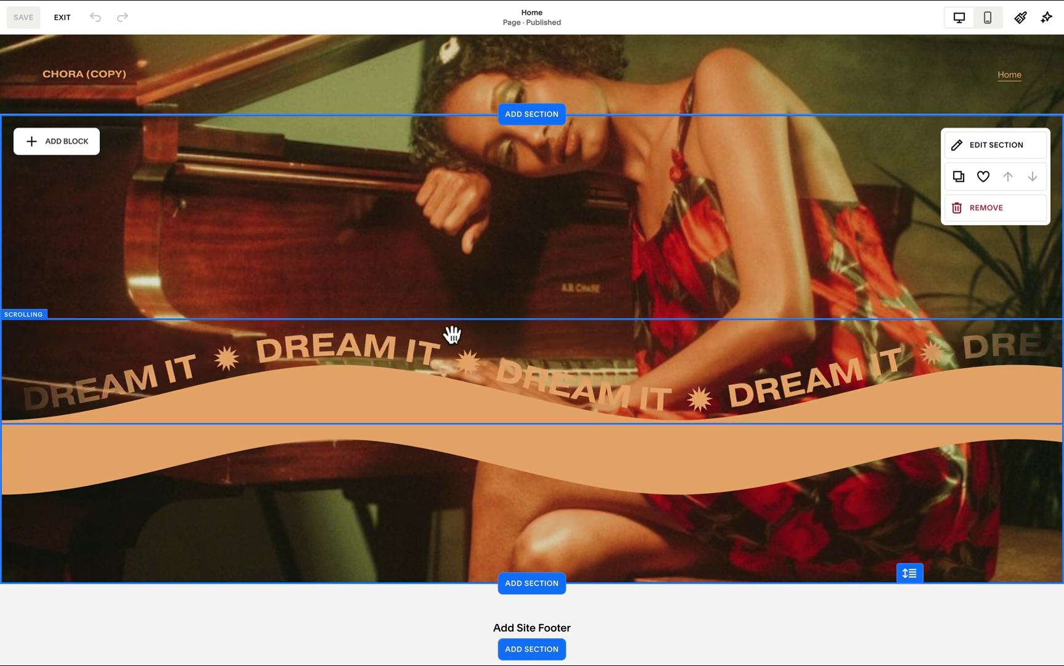
Step: Scroll the SquareStylist page to the Change Text Color snippet and copy its code
{"action": "key", "text": "ctrl+Tab"}
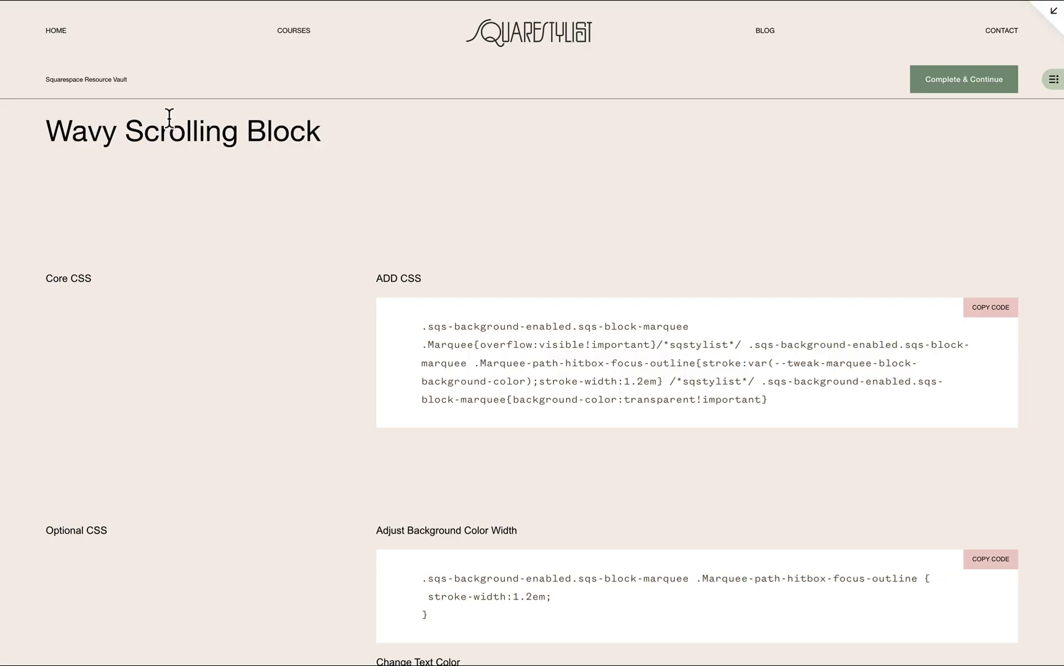
{"action": "scroll", "coordinate": [259, 153], "scroll_direction": "down", "scroll_amount": 2}
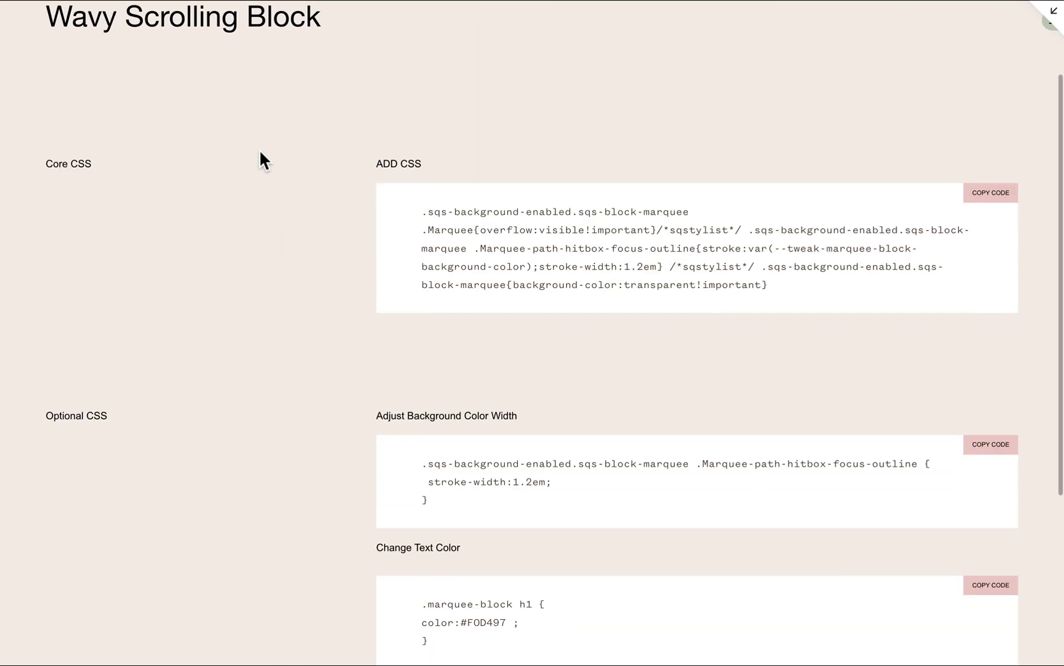
{"action": "scroll", "coordinate": [504, 450], "scroll_direction": "down", "scroll_amount": 2}
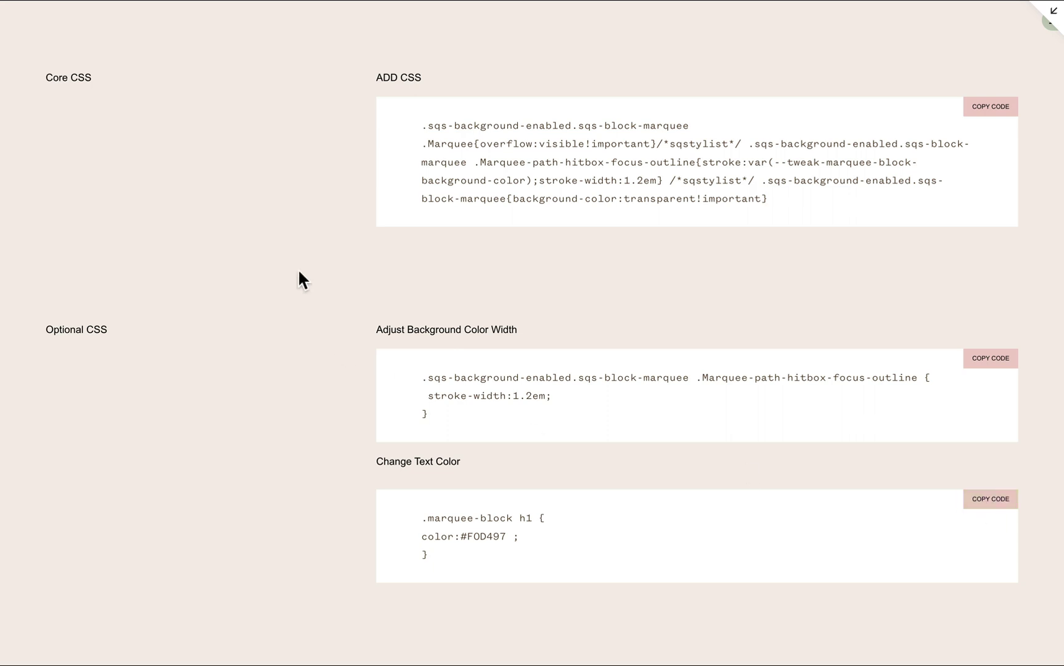
{"action": "key", "text": "ctrl+Tab"}
Step: Paste the .marquee-block h1 color #F0D497 rule below the core Custom CSS
{"action": "left_click", "coordinate": [58, 18]}
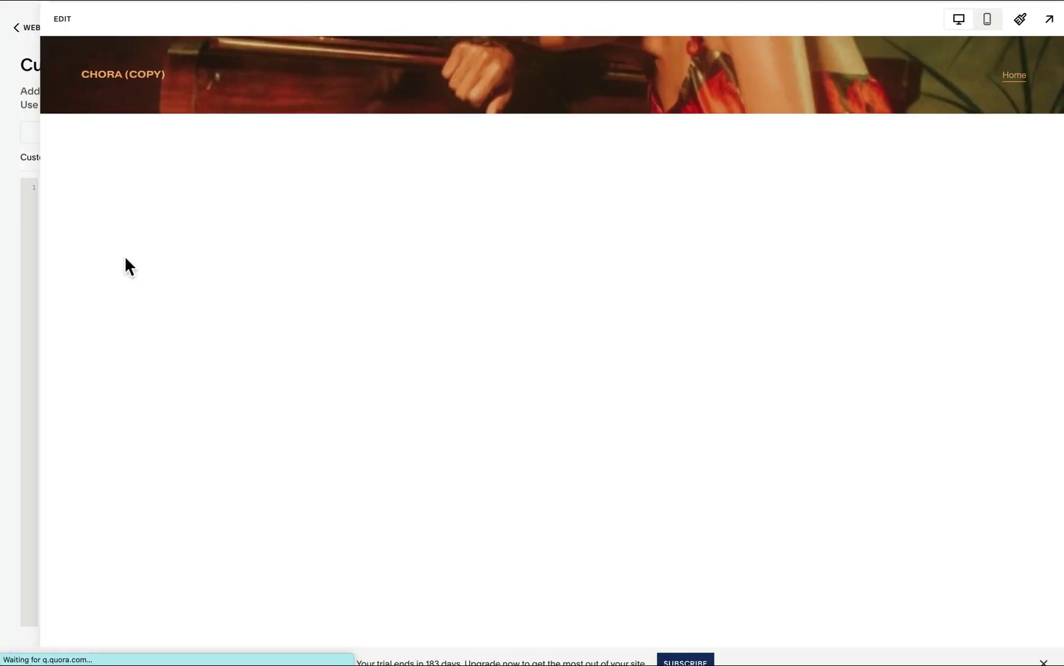
{"action": "left_click", "coordinate": [110, 345]}
{"action": "key", "text": "Return"}
{"action": "key", "text": "Return"}
{"action": "type", "text": ".marquee-block h1 { color:#F0D497 ; }"}
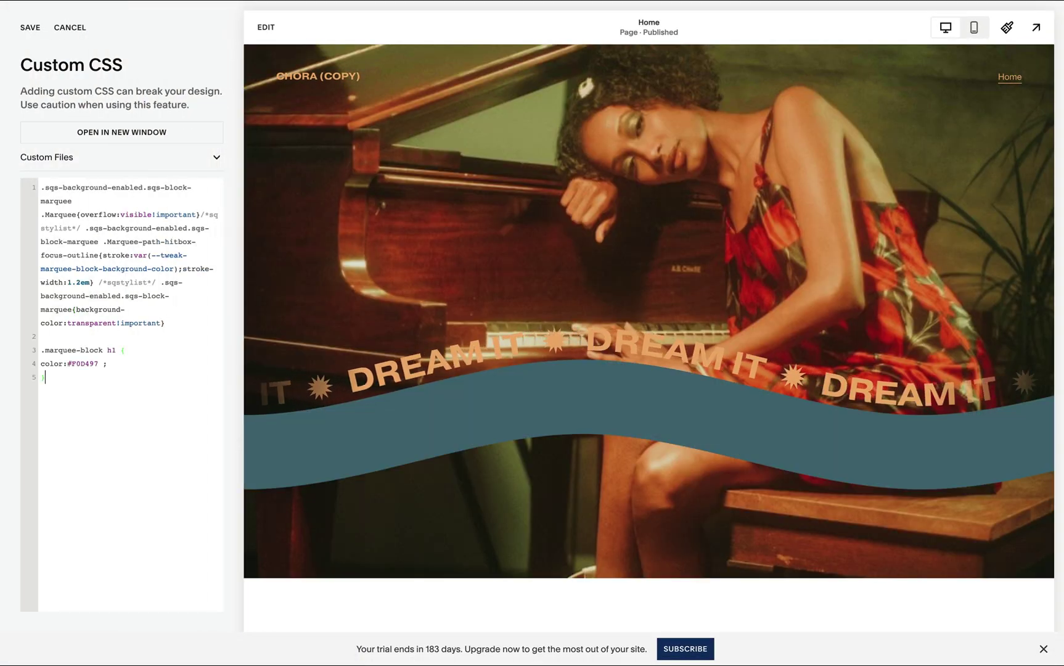
{"action": "left_click", "coordinate": [266, 27]}
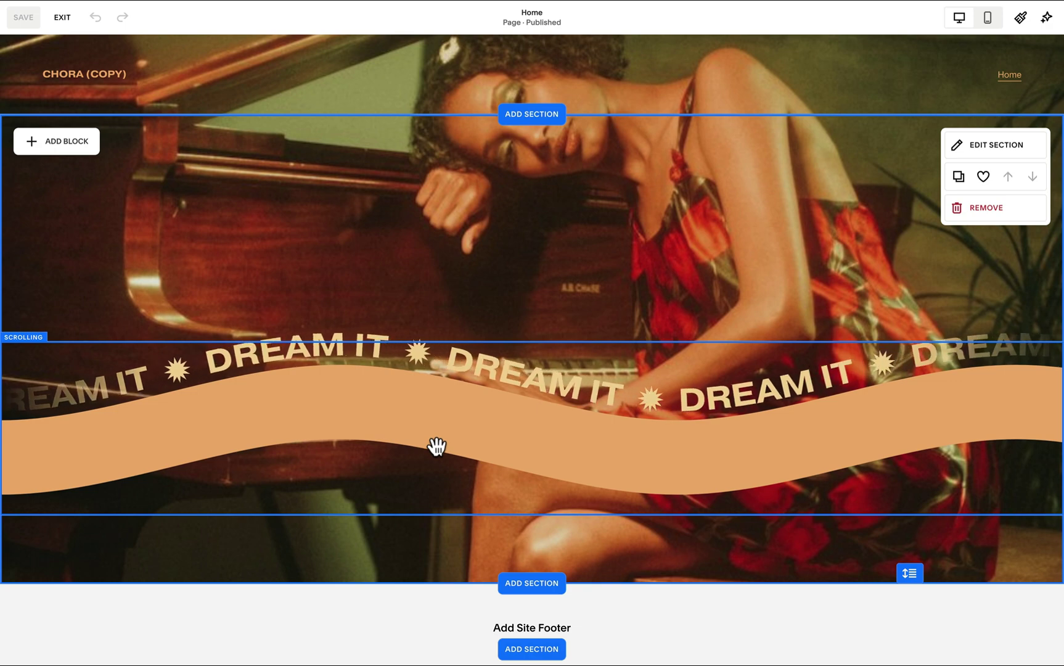
Step: Nudge the marquee up, move it back a layer, and extend its top and bottom edges, then save
{"action": "left_click", "coordinate": [392, 350]}
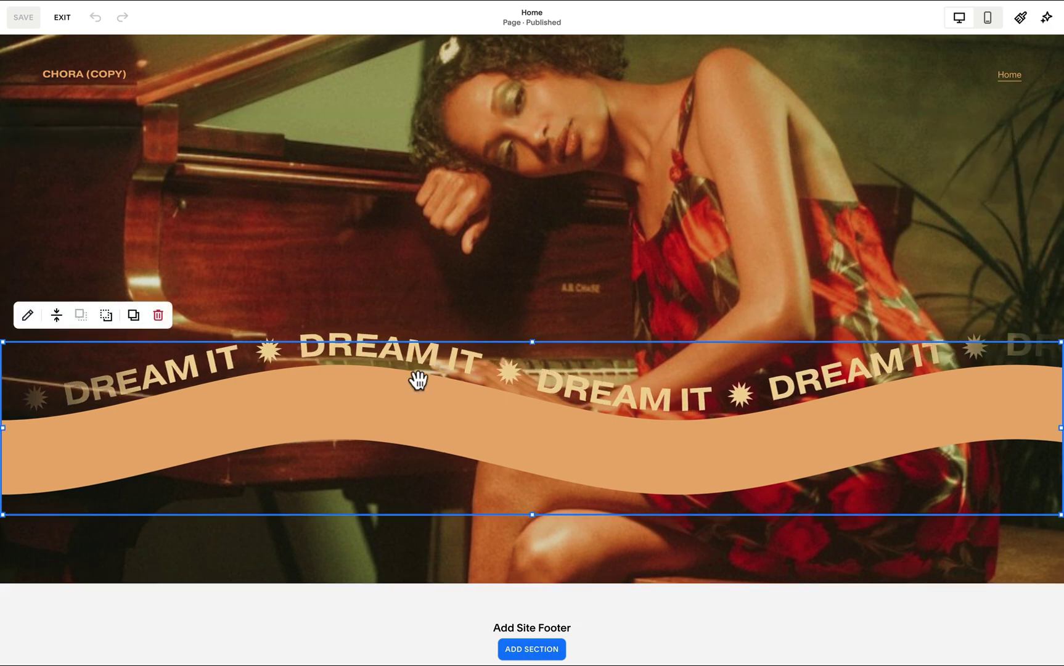
{"action": "key", "text": "Up"}
{"action": "key", "text": "Up"}
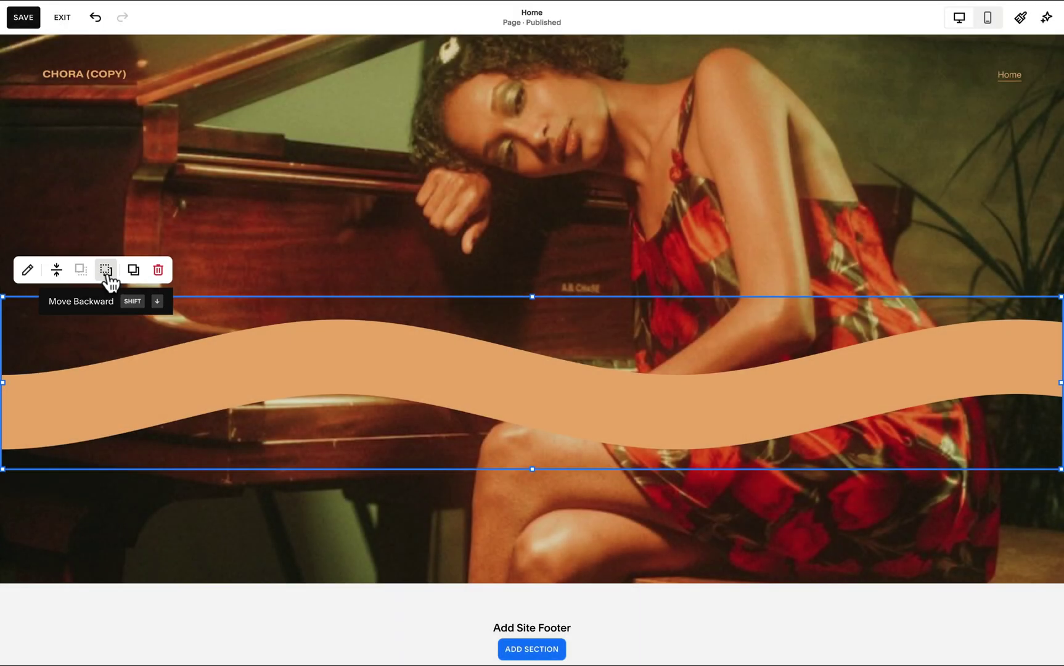
{"action": "left_click", "coordinate": [106, 272]}
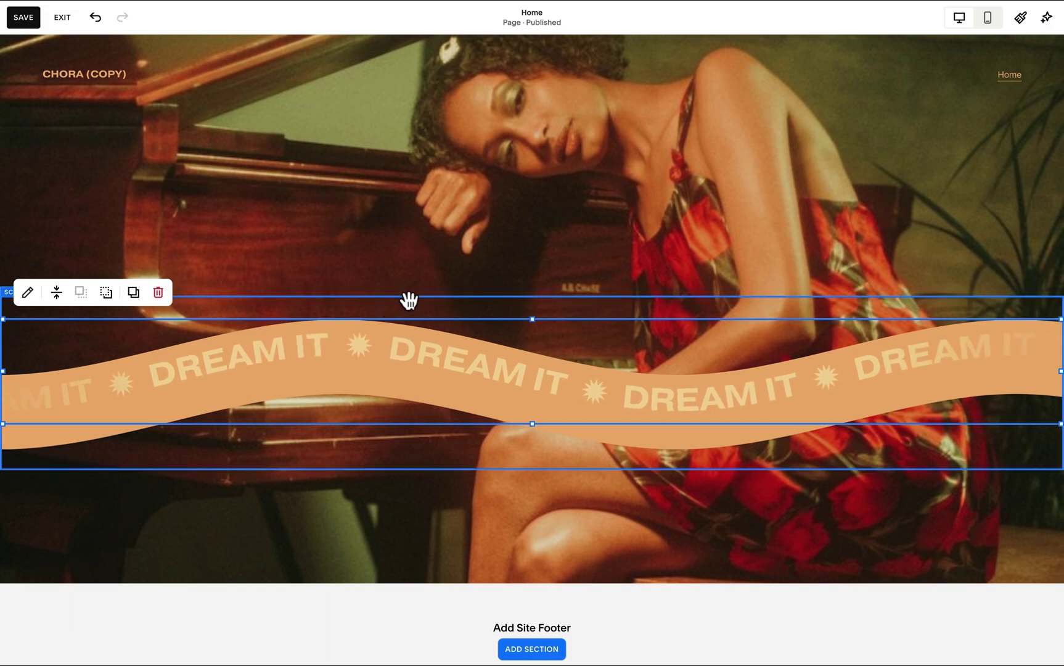
{"action": "left_click_drag", "start_coordinate": [539, 319], "coordinate": [535, 298]}
{"action": "left_click_drag", "start_coordinate": [532, 423], "coordinate": [533, 468]}
{"action": "left_click", "coordinate": [22, 18]}
{"action": "left_click", "coordinate": [72, 23]}
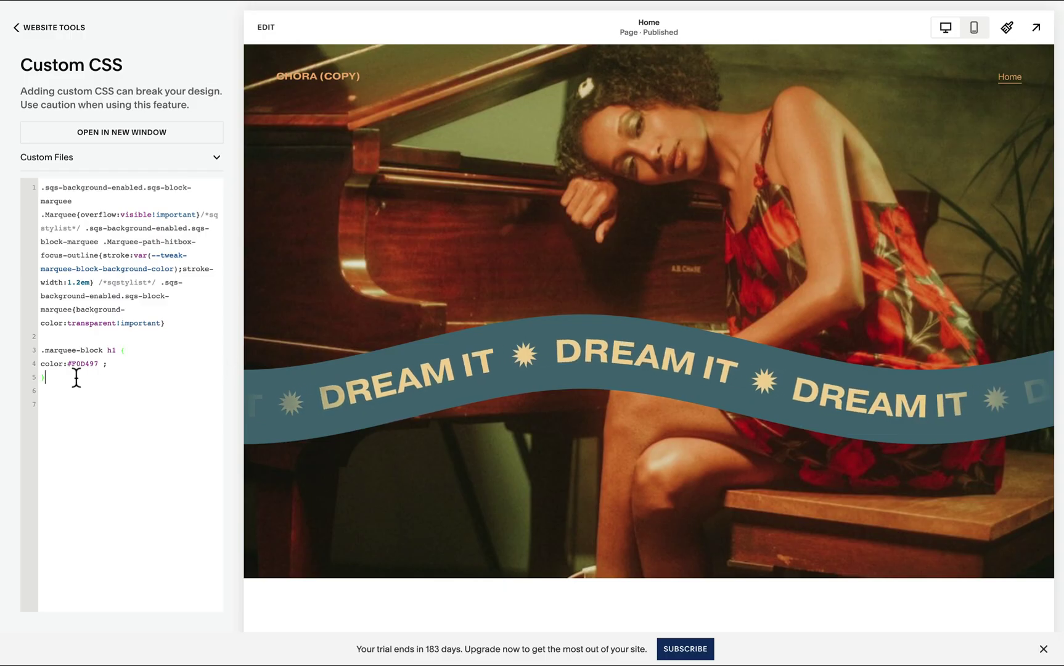
{"action": "key", "text": "Return"}
{"action": "type", "text": ".sqs-background-enabled.sqs-block-marquee .Marquee-path-hitbox-focus-outline {  stroke-width:1.2em !important; }"}
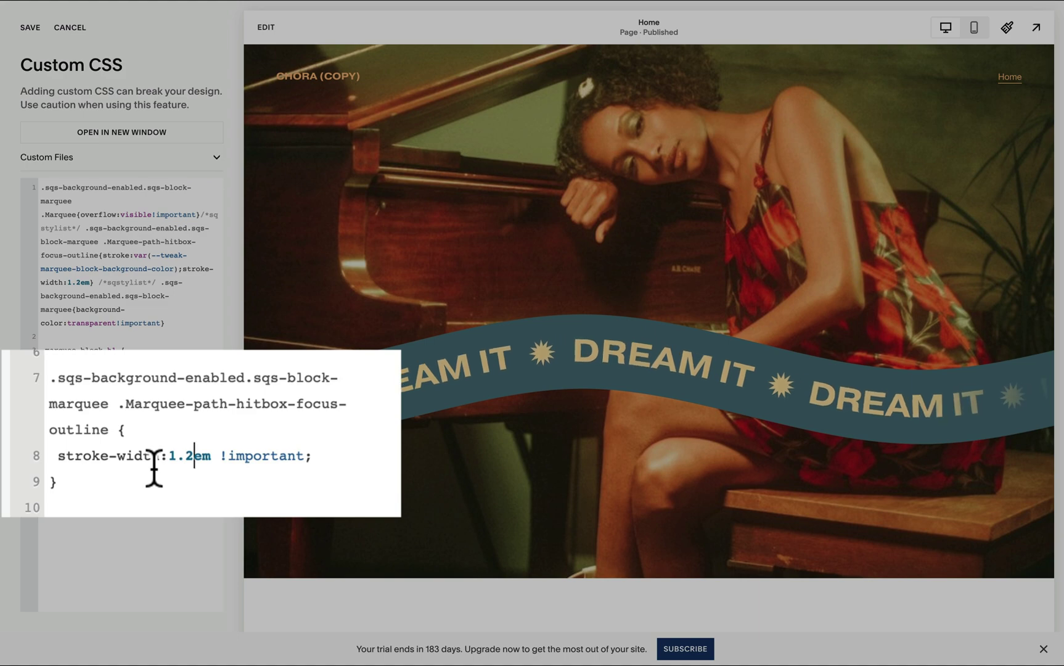
{"action": "key", "text": "BackSpace"}
{"action": "type", "text": "8"}
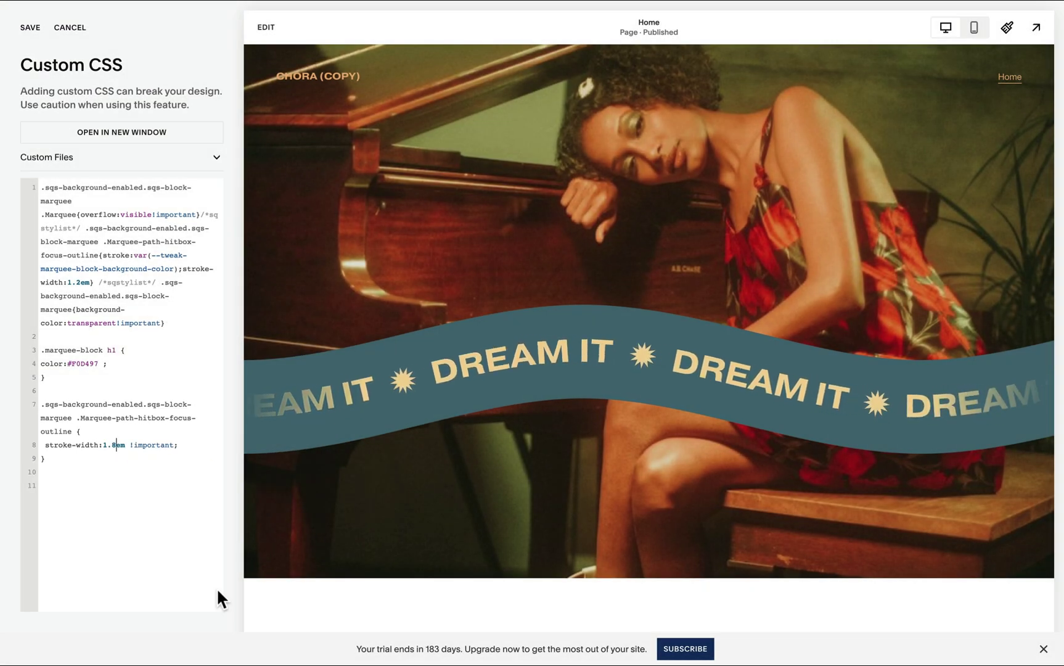
{"action": "left_click_drag", "start_coordinate": [52, 464], "coordinate": [38, 402]}
{"action": "key", "text": "BackSpace"}
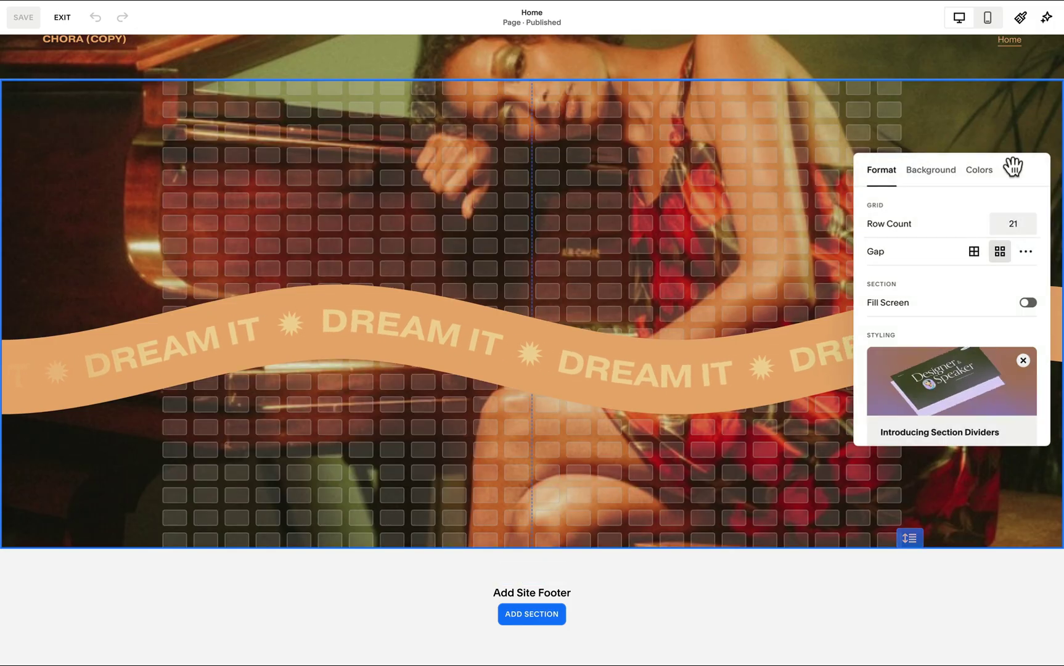
Step: Drag the DREAM IT section's bottom edge down to reveal more of the piano photo
{"action": "left_click_drag", "start_coordinate": [1012, 165], "coordinate": [961, 163]}
{"action": "left_click", "coordinate": [971, 358]}
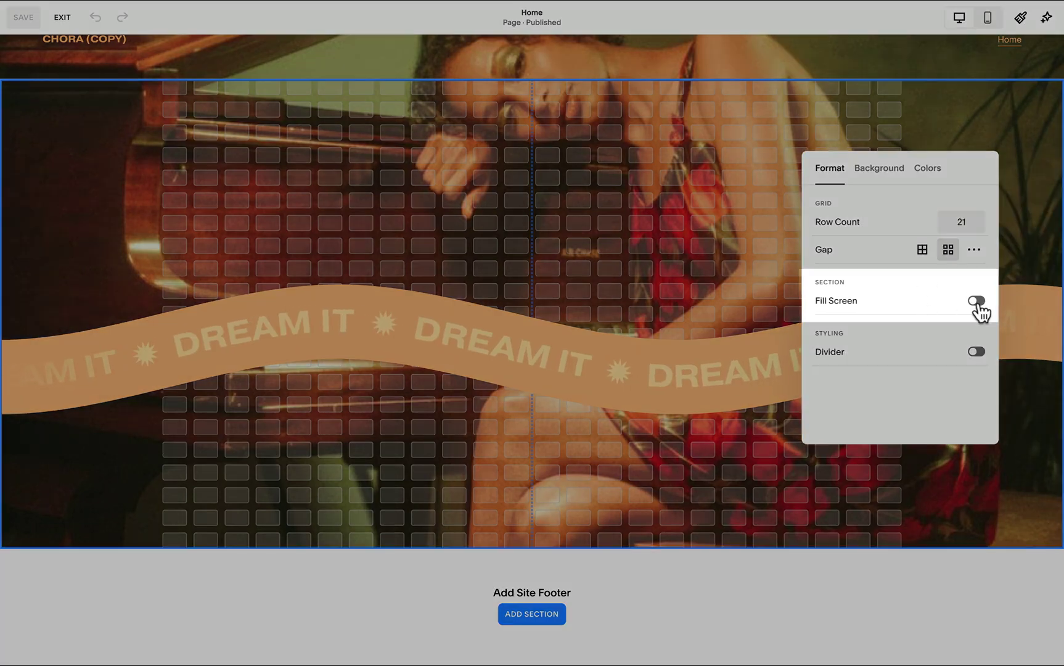
{"action": "left_click_drag", "start_coordinate": [906, 537], "coordinate": [909, 629]}
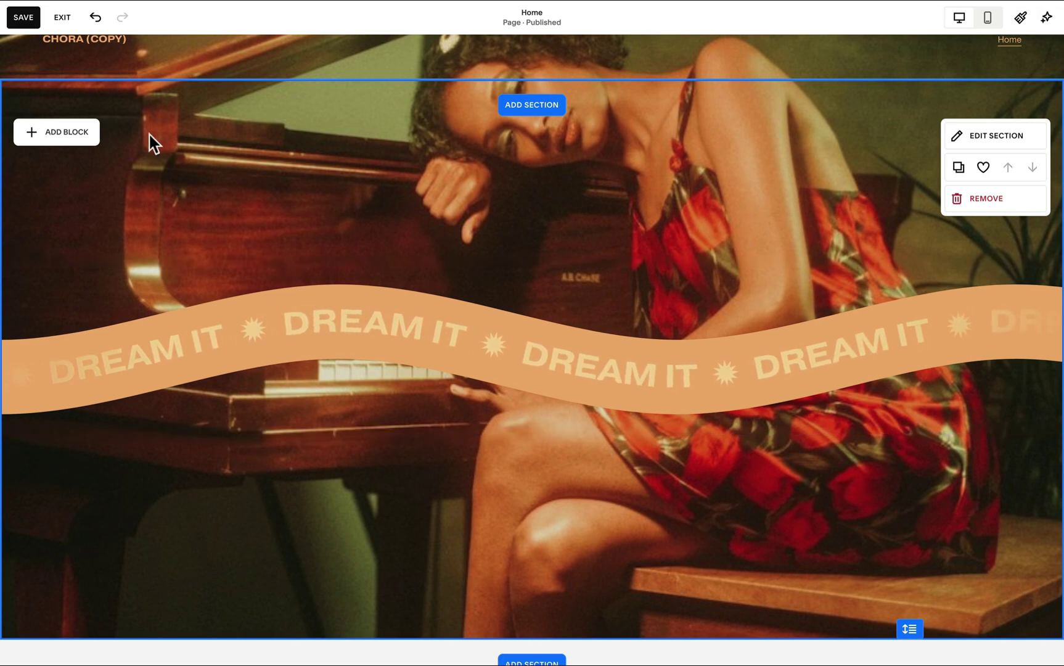
Step: Add a Shape block and stretch it across the full width of the section's bottom
{"action": "left_click", "coordinate": [77, 138]}
{"action": "type", "text": "shap"}
{"action": "left_click", "coordinate": [79, 164]}
{"action": "left_click_drag", "start_coordinate": [243, 137], "coordinate": [71, 470]}
{"action": "left_click_drag", "start_coordinate": [311, 506], "coordinate": [1058, 504]}
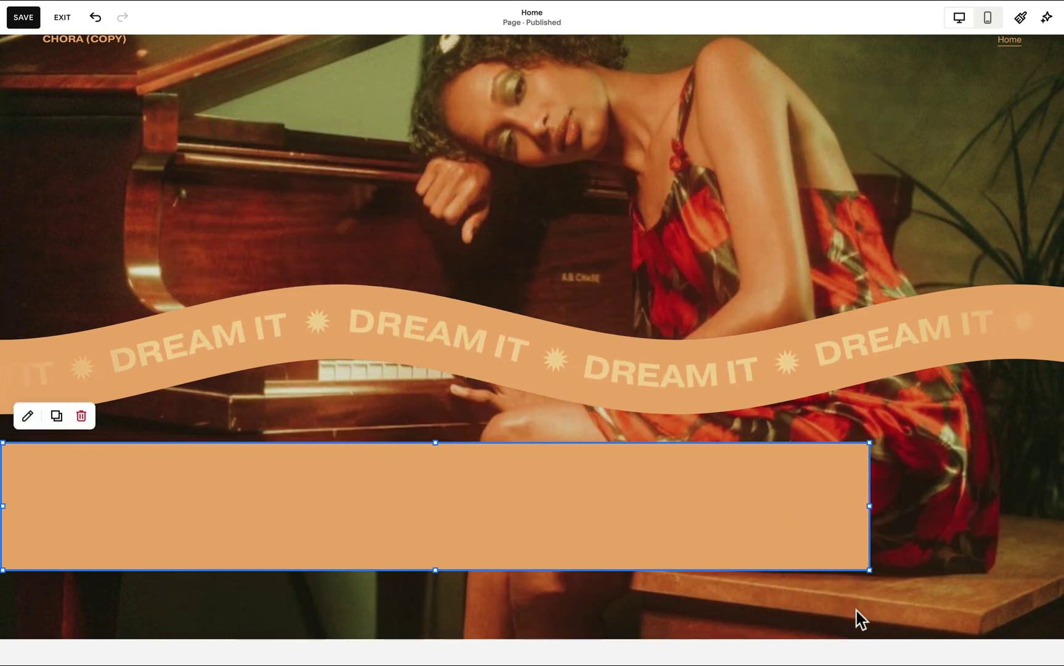
{"action": "left_click_drag", "start_coordinate": [874, 572], "coordinate": [1060, 634]}
{"action": "left_click_drag", "start_coordinate": [900, 442], "coordinate": [1055, 442]}
Step: Check the shape's colour in its design settings, then move the block up over the wave
{"action": "scroll", "coordinate": [416, 564], "scroll_direction": "up", "scroll_amount": 1}
{"action": "double_click", "coordinate": [416, 564]}
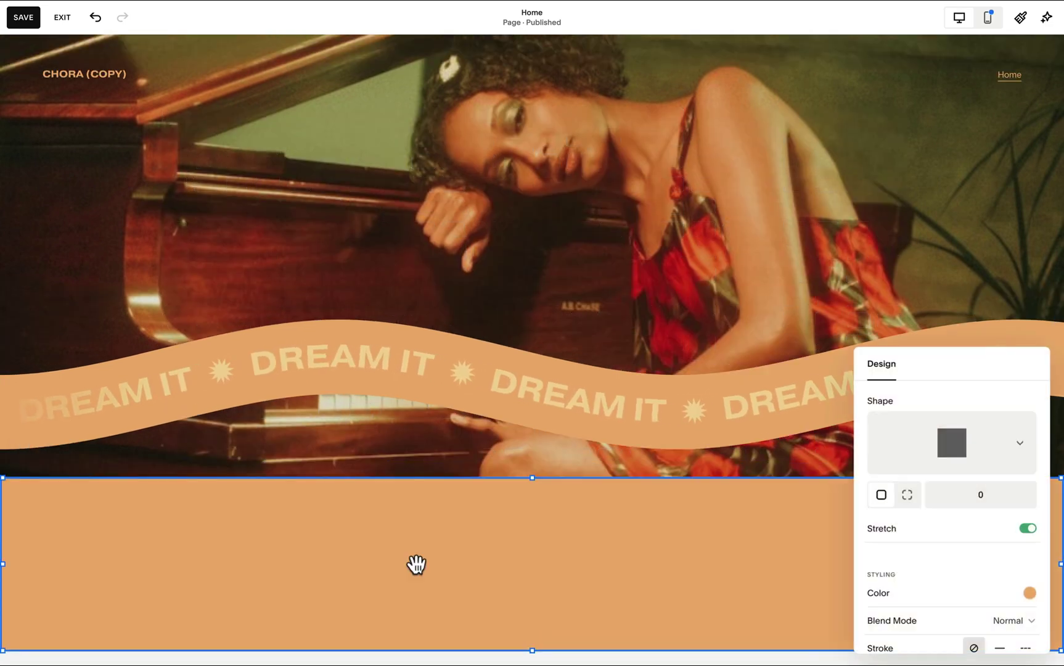
{"action": "left_click_drag", "start_coordinate": [974, 344], "coordinate": [751, 256]}
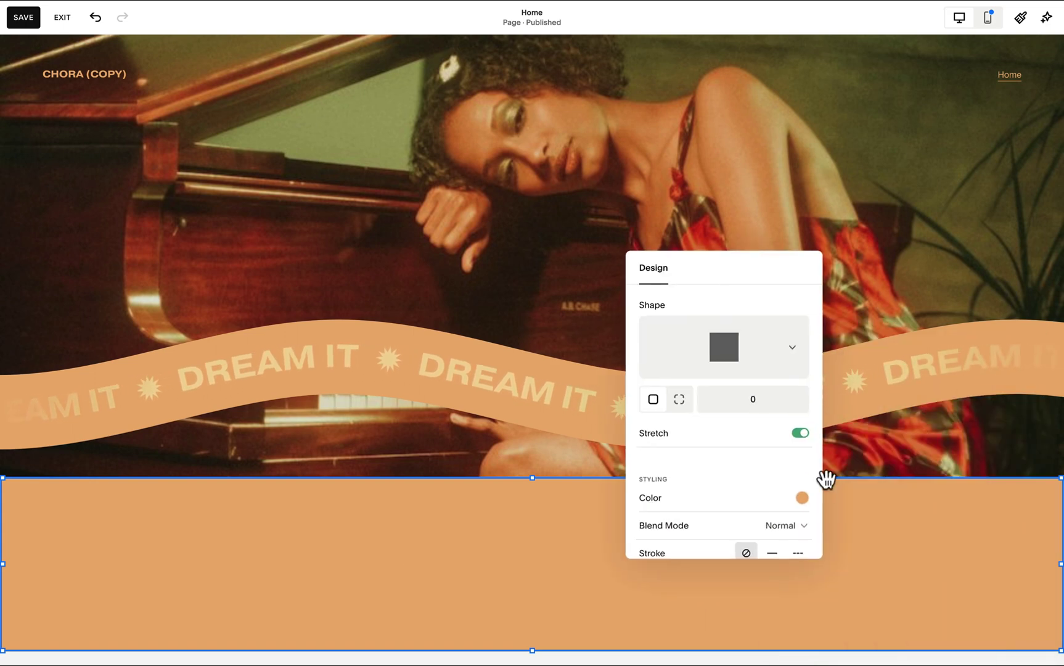
{"action": "left_click", "coordinate": [801, 498]}
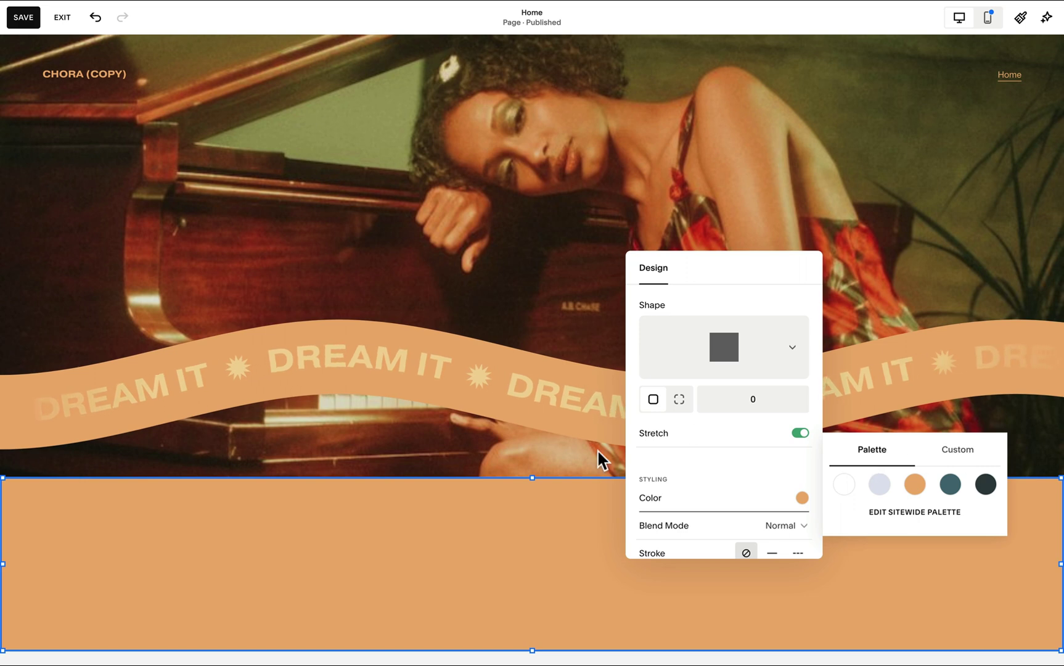
{"action": "left_click", "coordinate": [492, 446]}
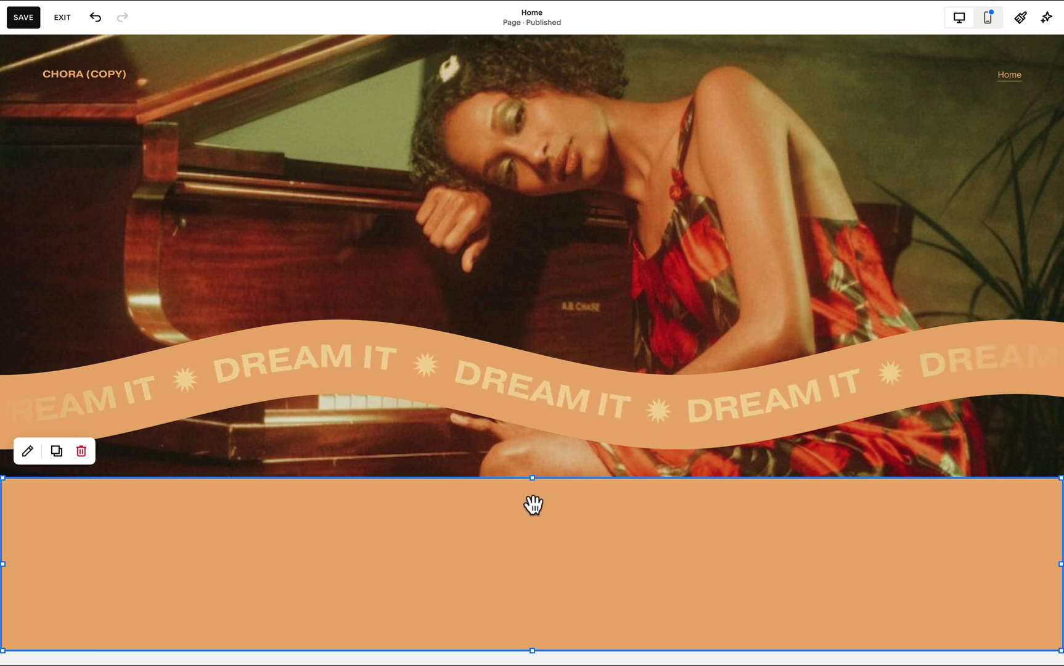
{"action": "left_click_drag", "start_coordinate": [532, 477], "coordinate": [527, 296]}
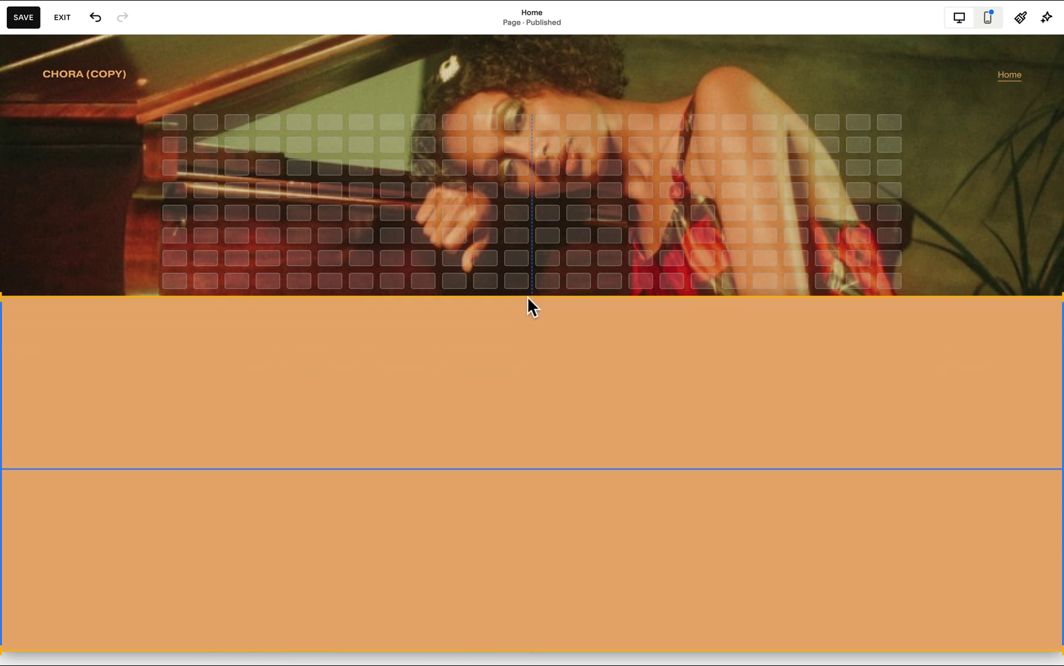
Step: Send the orange shape behind the DREAM IT marquee and settle its top just beneath the wave
{"action": "left_click_drag", "start_coordinate": [522, 430], "coordinate": [518, 300]}
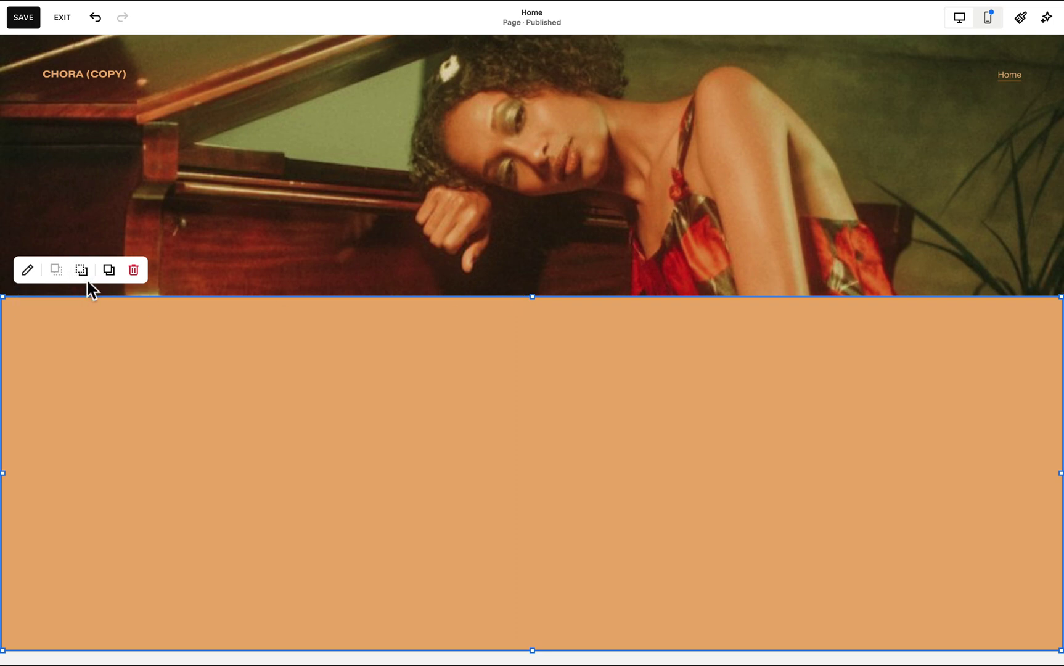
{"action": "left_click", "coordinate": [81, 271]}
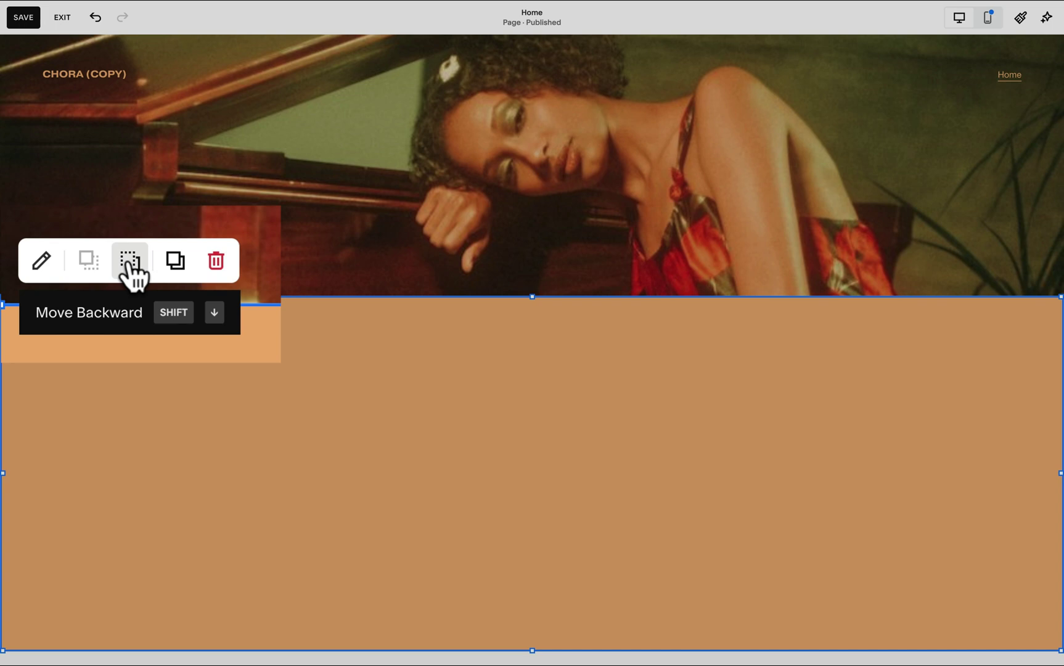
{"action": "left_click", "coordinate": [130, 262]}
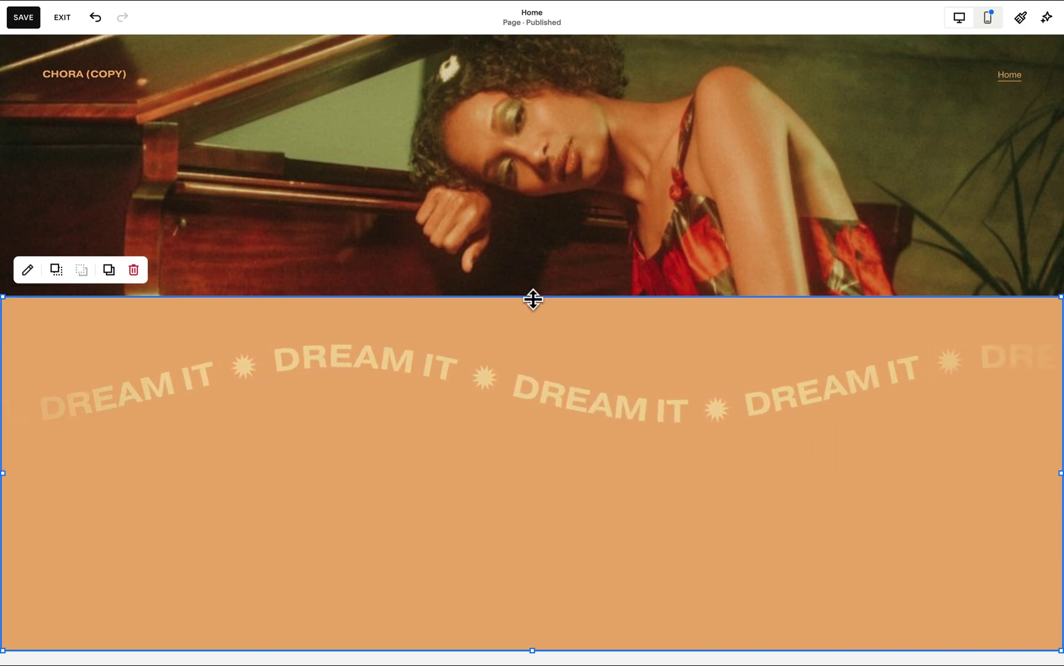
{"action": "left_click_drag", "start_coordinate": [532, 299], "coordinate": [530, 384]}
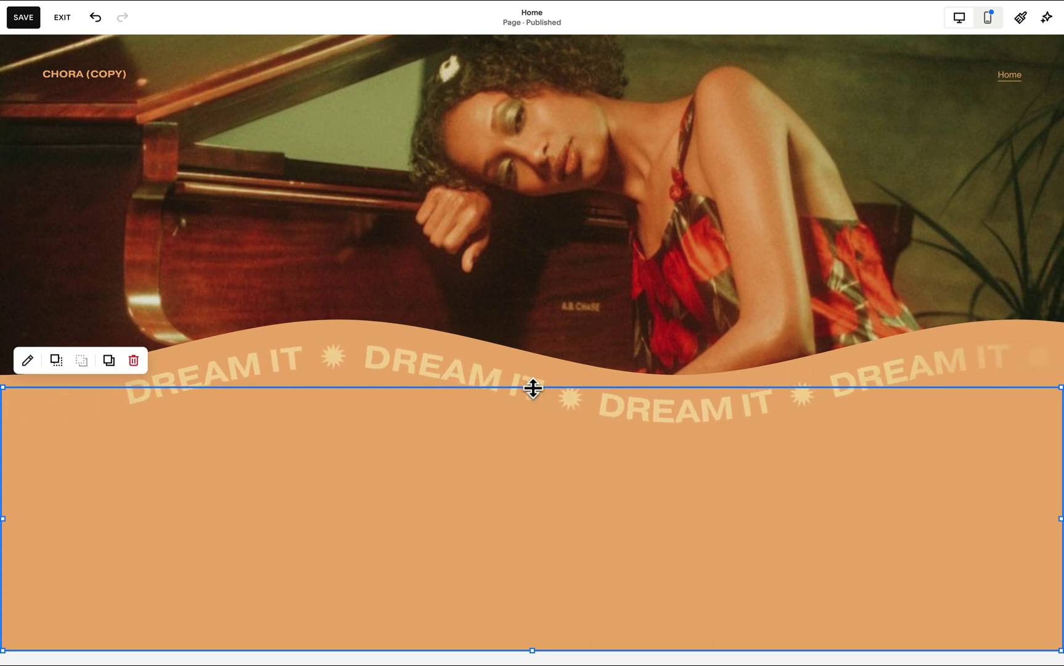
Step: Save the Home page, preview the marquee on the live site, then return to editing
{"action": "left_click", "coordinate": [24, 18]}
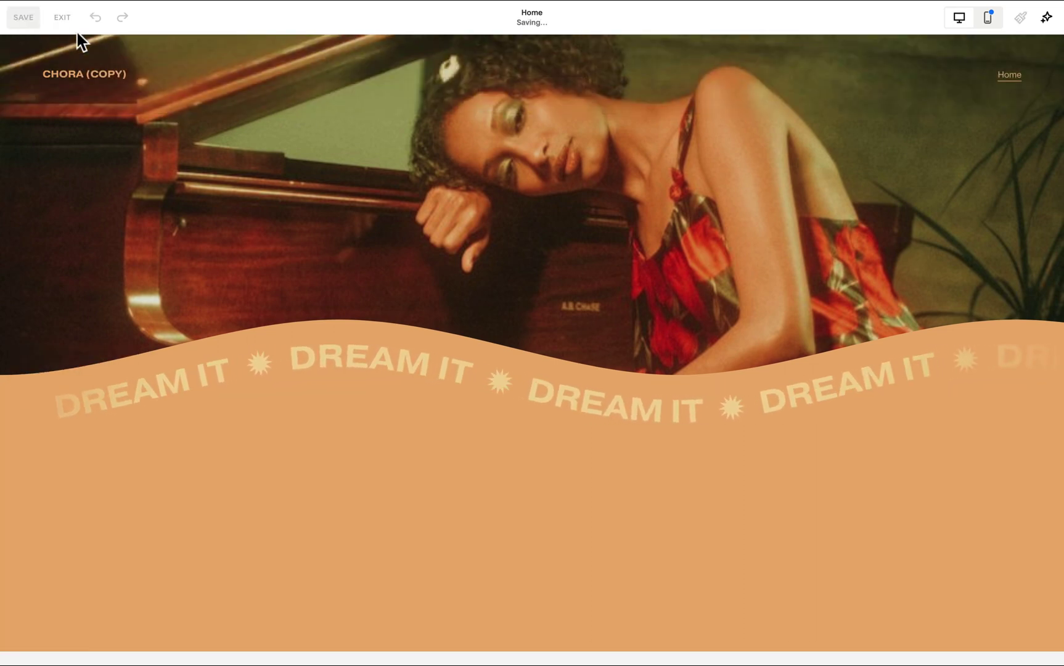
{"action": "left_click", "coordinate": [63, 17]}
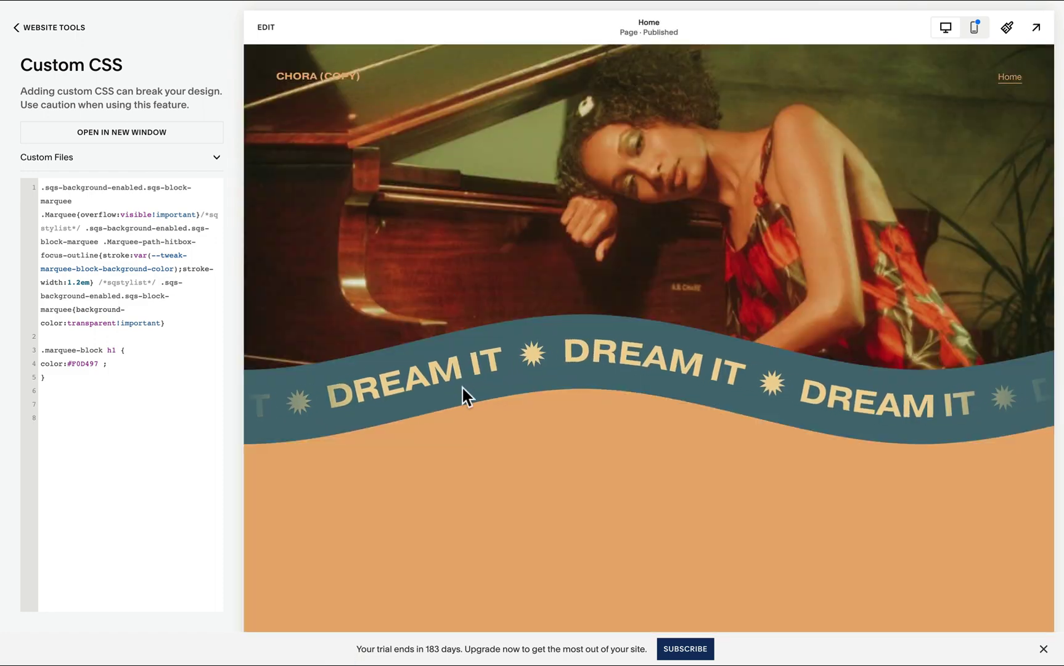
{"action": "scroll", "coordinate": [593, 502], "scroll_direction": "down", "scroll_amount": 1}
{"action": "left_click", "coordinate": [266, 27]}
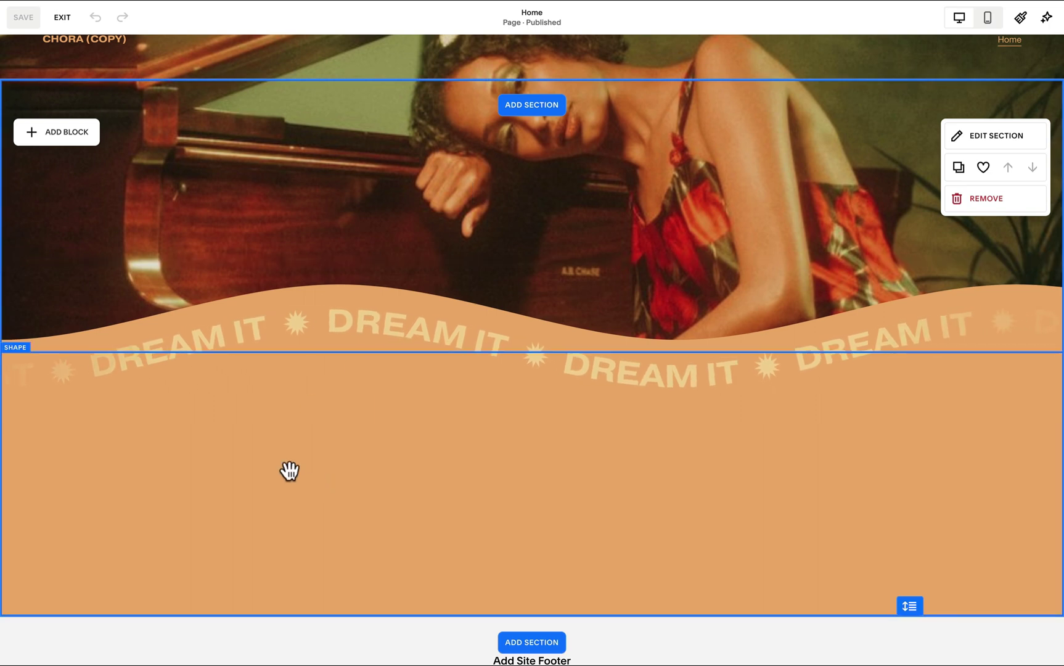
Step: Add a Text block and place it, enlarged, inside the orange shape area
{"action": "left_click", "coordinate": [66, 132]}
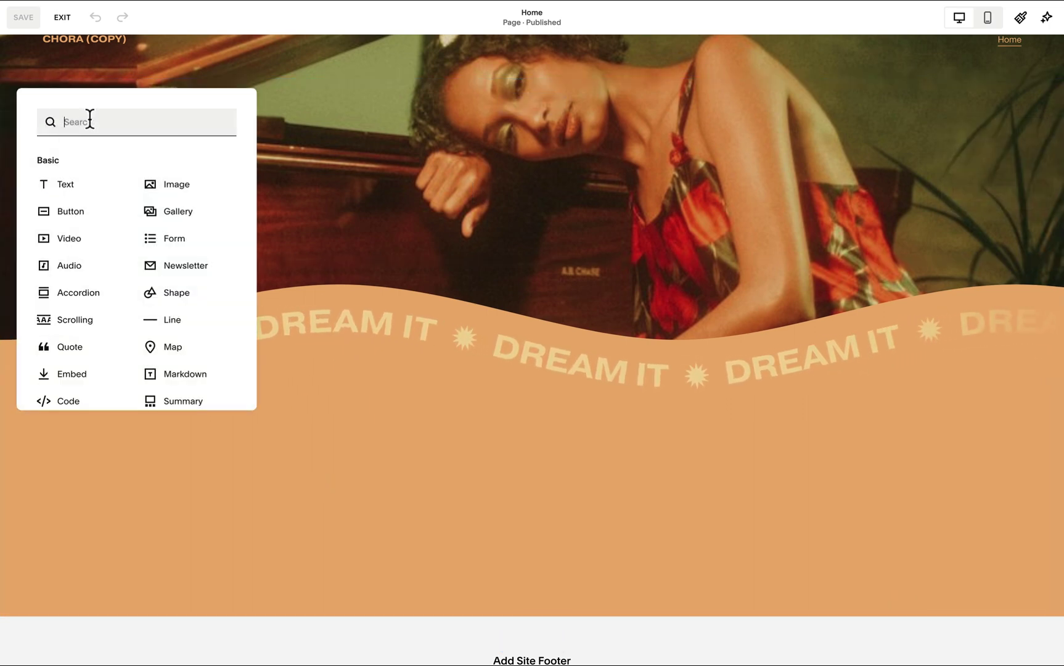
{"action": "left_click", "coordinate": [83, 188]}
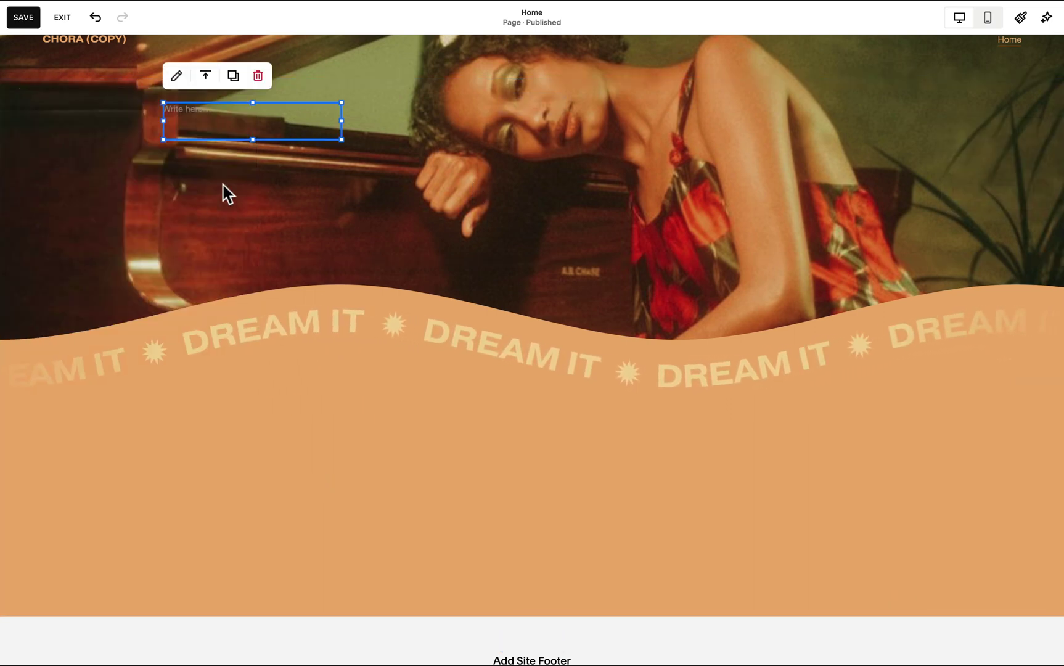
{"action": "left_click_drag", "start_coordinate": [257, 137], "coordinate": [278, 160]}
{"action": "left_click_drag", "start_coordinate": [320, 125], "coordinate": [871, 502]}
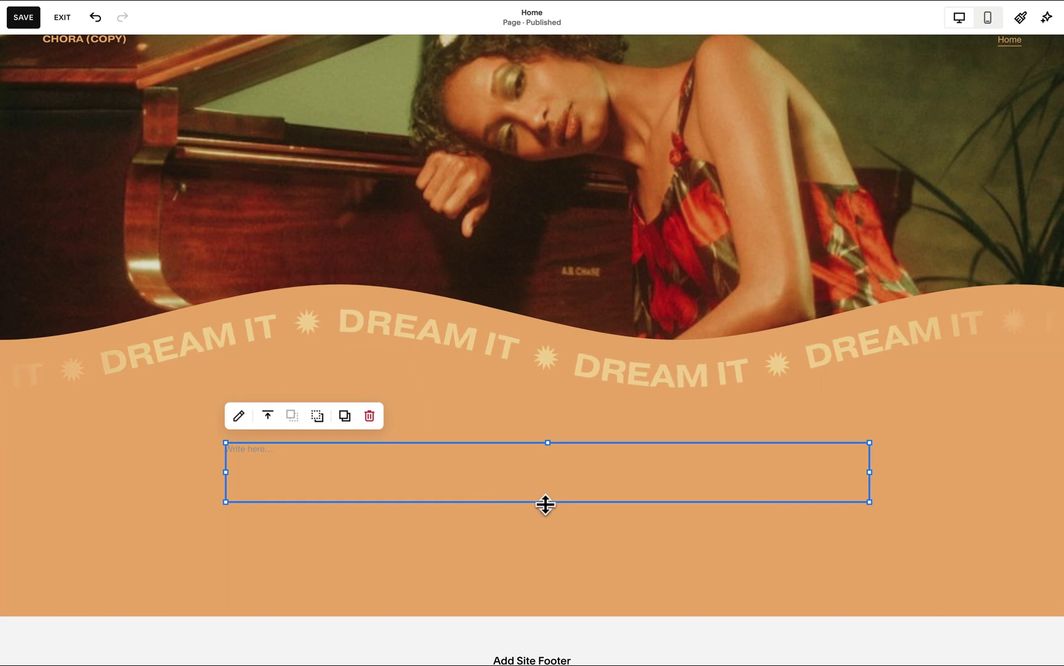
{"action": "left_click_drag", "start_coordinate": [545, 502], "coordinate": [542, 547]}
Step: Make the CHORA text a centred, dark teal, enlarged Heading 1
{"action": "left_click", "coordinate": [262, 451]}
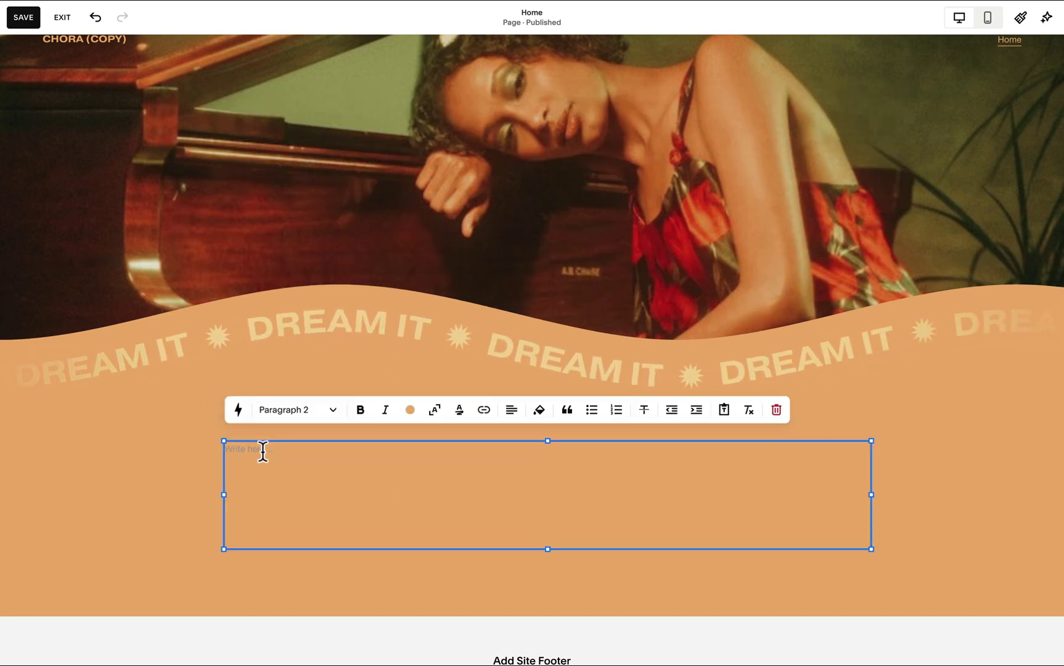
{"action": "left_click", "coordinate": [285, 422]}
{"action": "left_click", "coordinate": [291, 442]}
{"action": "left_click", "coordinate": [509, 409]}
{"action": "left_click", "coordinate": [408, 409]}
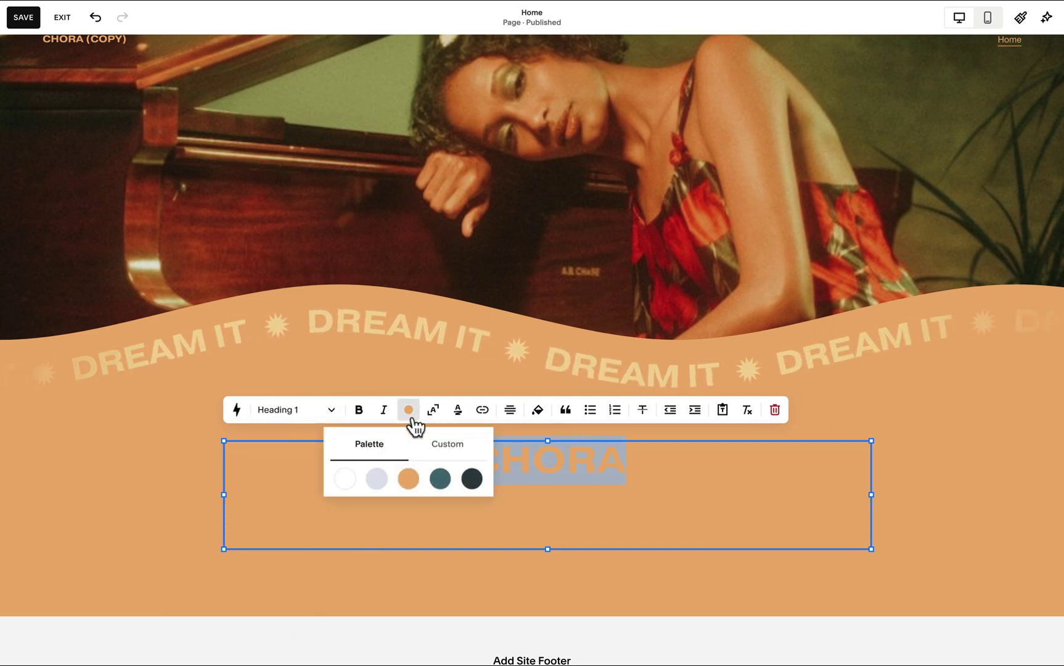
{"action": "left_click", "coordinate": [440, 478]}
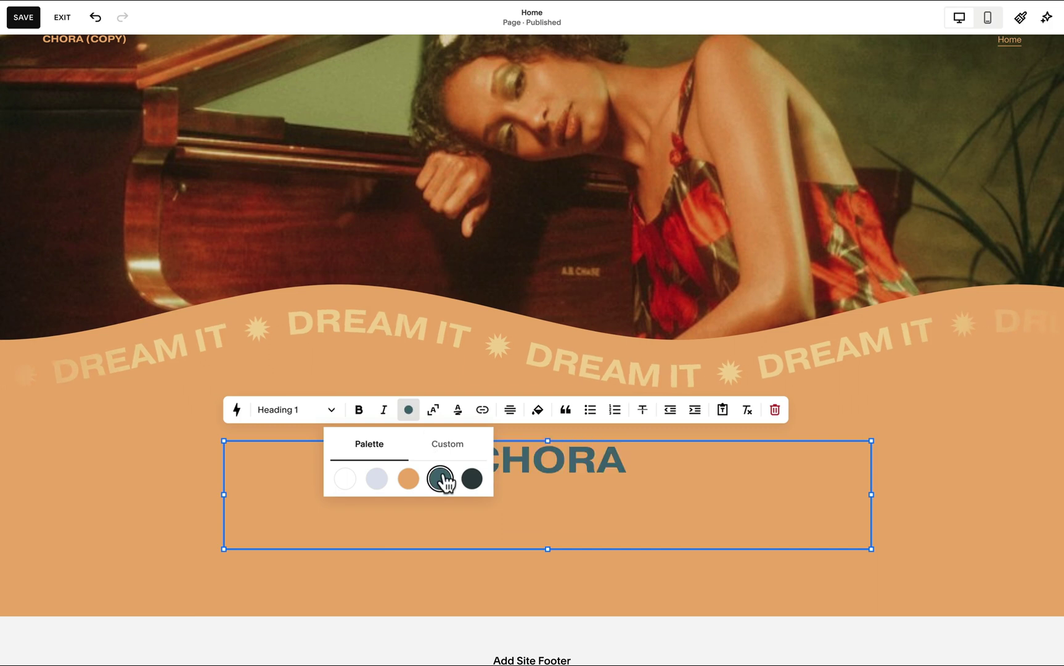
{"action": "left_click", "coordinate": [433, 409]}
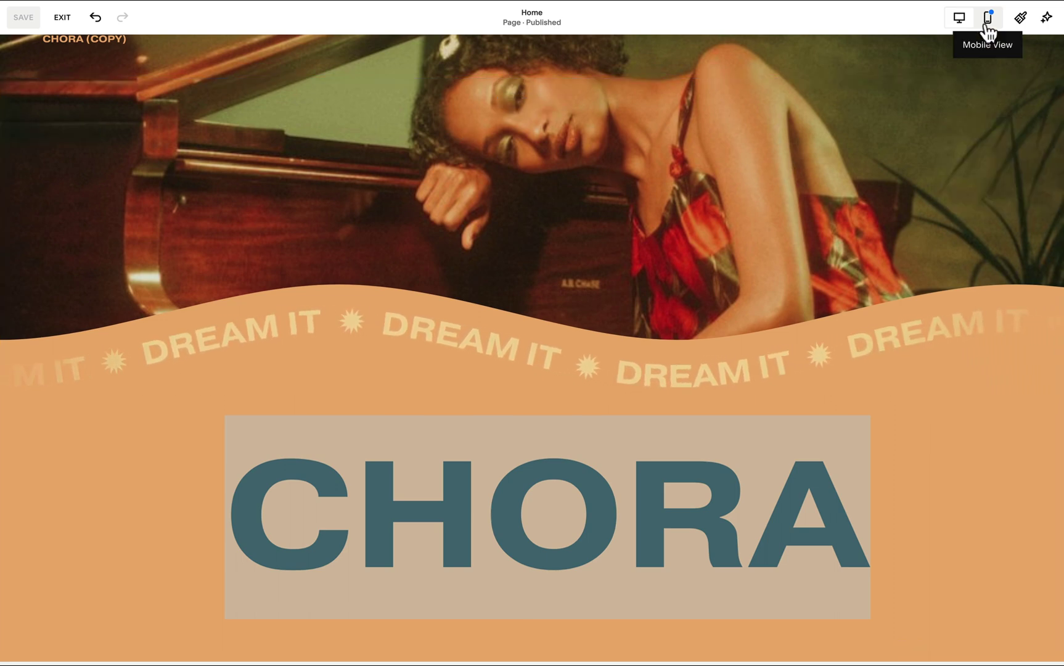
Step: In Mobile View, bring the DREAM IT marquee to the front and position it over the photo
{"action": "left_click", "coordinate": [987, 25]}
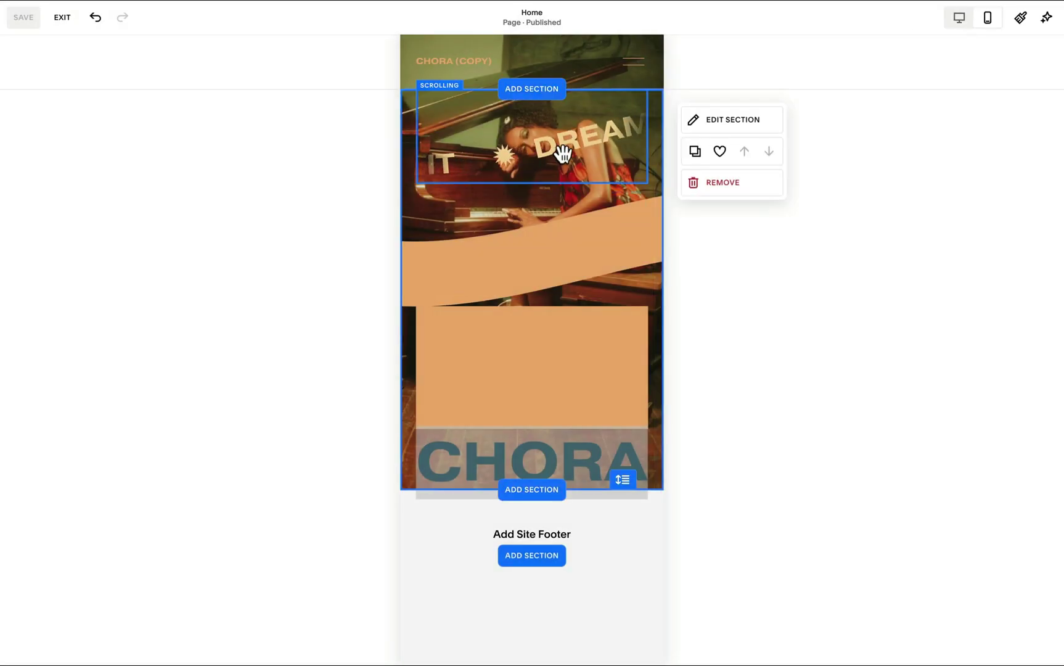
{"action": "left_click_drag", "start_coordinate": [566, 147], "coordinate": [564, 283]}
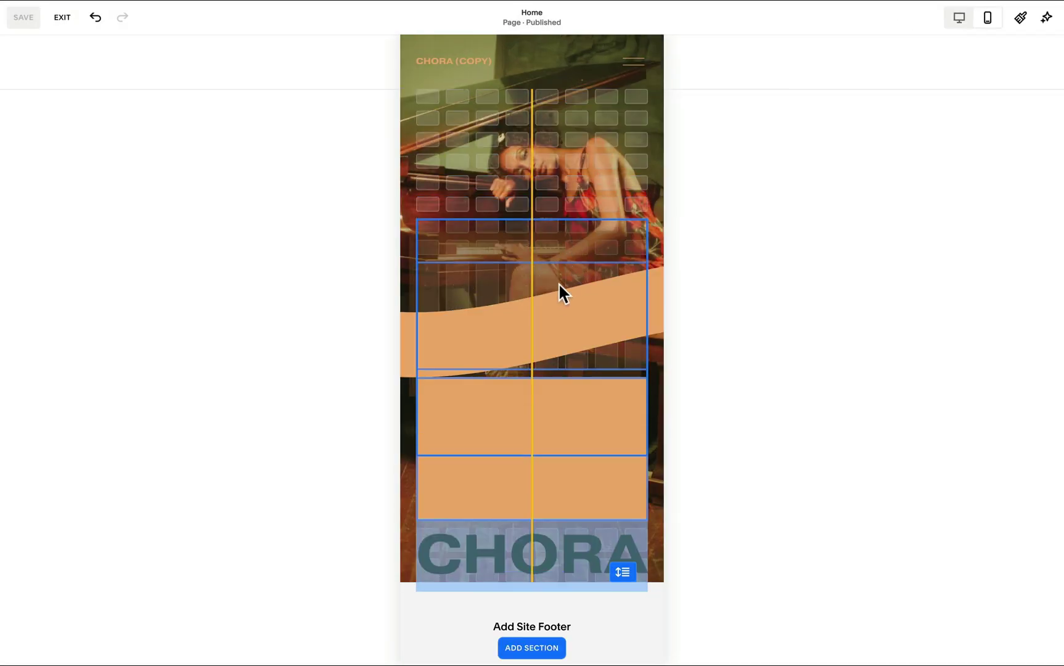
{"action": "left_click_drag", "start_coordinate": [556, 276], "coordinate": [531, 155]}
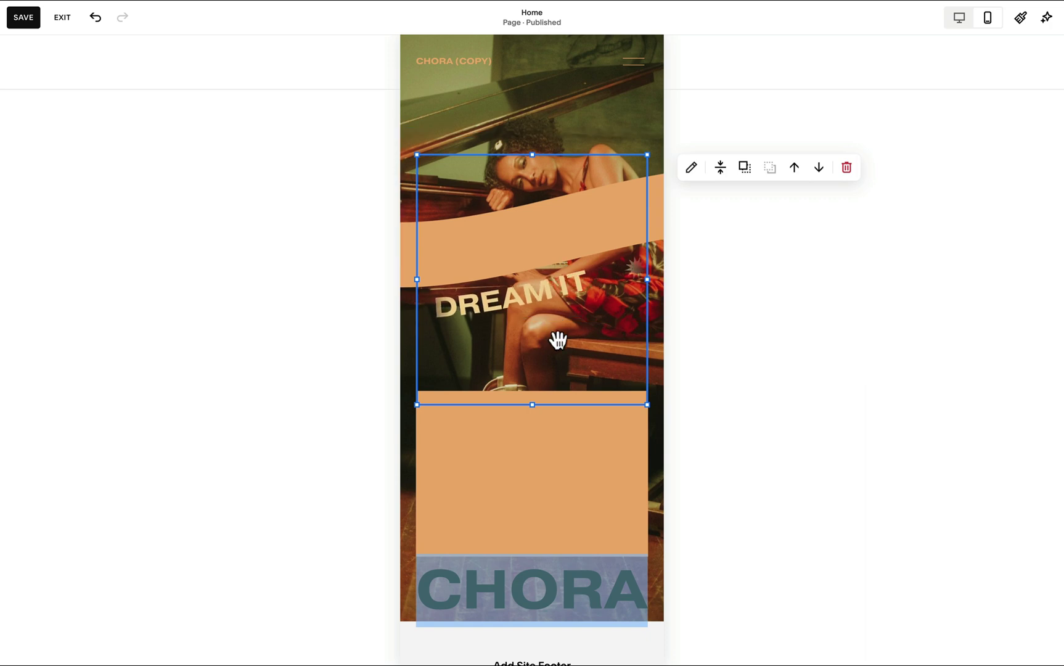
{"action": "left_click", "coordinate": [742, 172]}
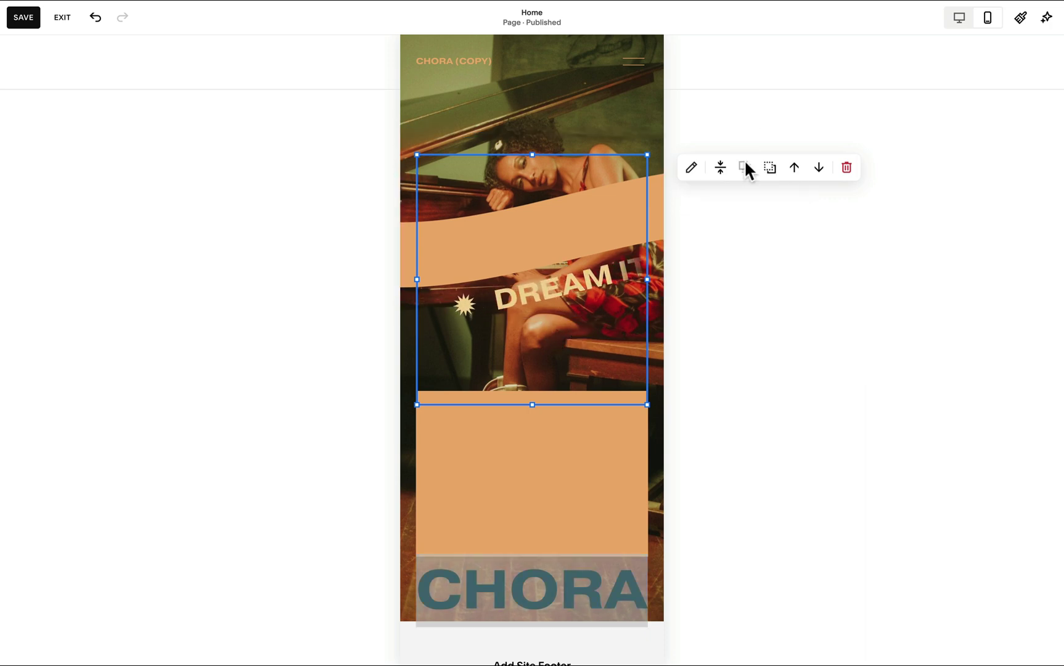
{"action": "left_click_drag", "start_coordinate": [593, 325], "coordinate": [590, 257]}
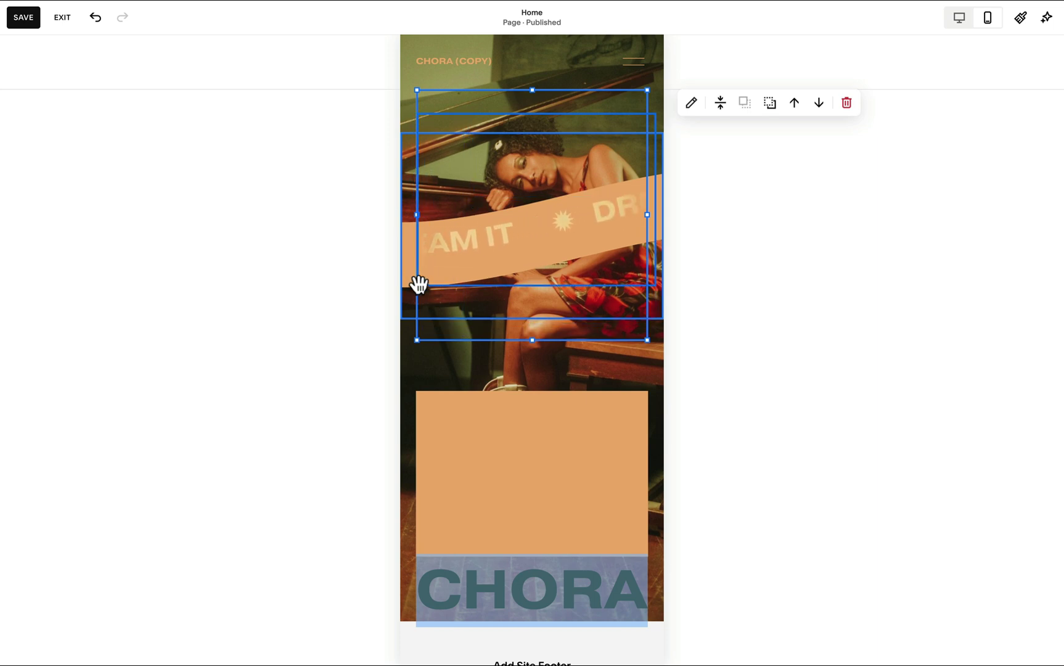
{"action": "mouse_move", "coordinate": [523, 214]}
{"action": "left_mouse_down"}
{"action": "mouse_move", "coordinate": [537, 256]}
{"action": "mouse_move", "coordinate": [527, 225]}
{"action": "left_mouse_up"}
{"action": "left_click_drag", "start_coordinate": [594, 222], "coordinate": [580, 234]}
Step: Move the orange shape up under the marquee and widen it to full width on mobile
{"action": "left_click", "coordinate": [602, 423]}
{"action": "left_click_drag", "start_coordinate": [602, 423], "coordinate": [557, 317]}
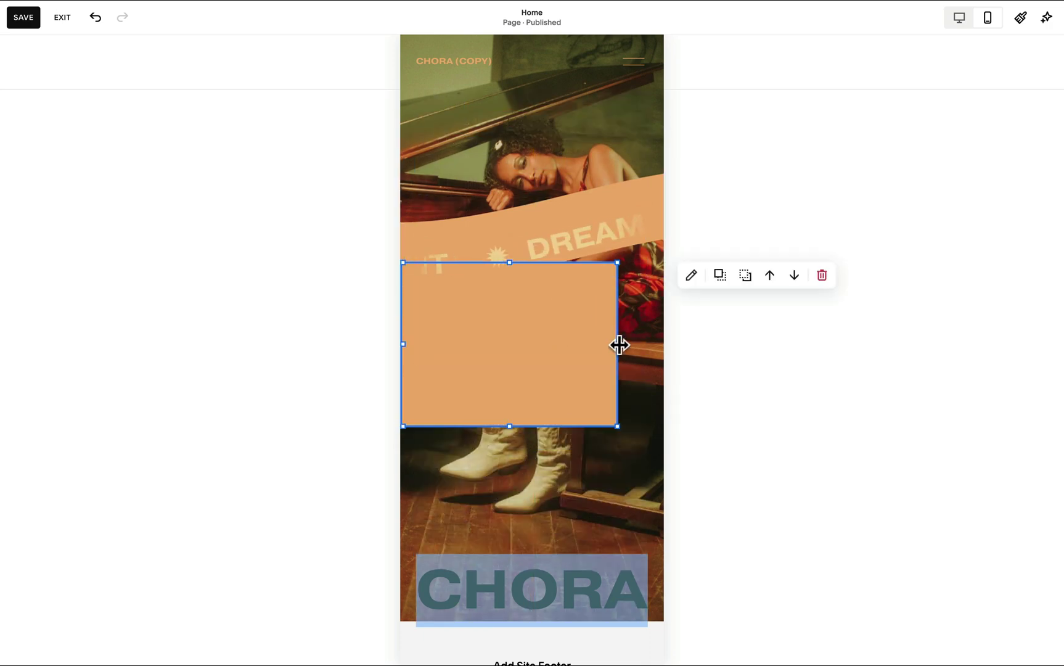
{"action": "left_click_drag", "start_coordinate": [619, 345], "coordinate": [674, 349]}
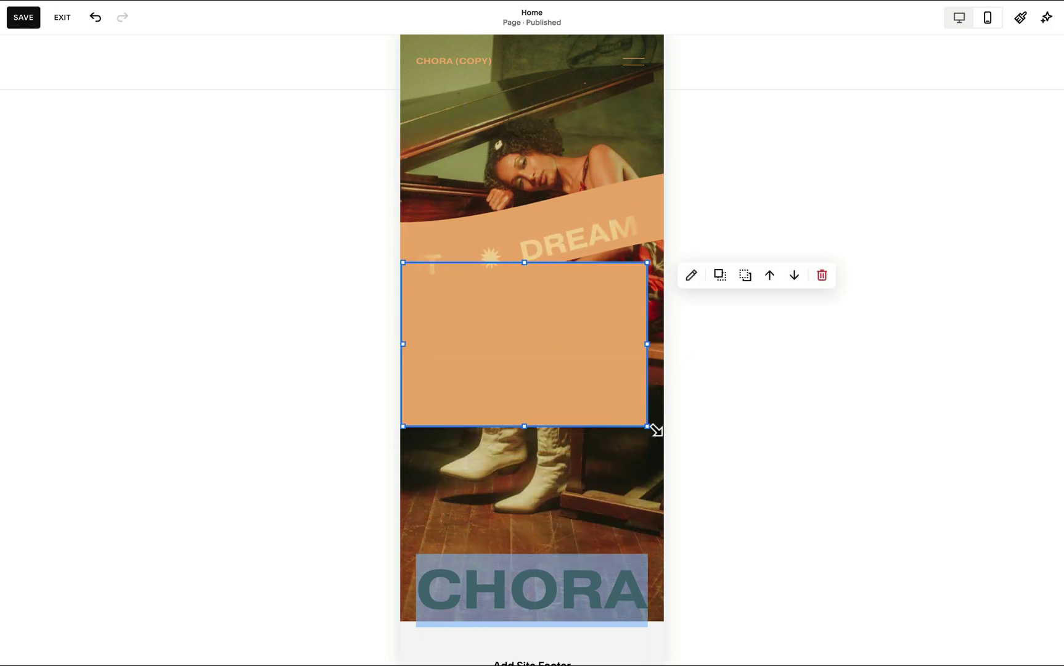
{"action": "mouse_move", "coordinate": [656, 430]}
{"action": "left_mouse_down"}
{"action": "mouse_move", "coordinate": [669, 443]}
{"action": "mouse_move", "coordinate": [653, 428]}
{"action": "left_mouse_up"}
{"action": "left_click_drag", "start_coordinate": [531, 261], "coordinate": [532, 231]}
Step: Move the CHORA heading up into the orange area, then undo a section height change
{"action": "left_click", "coordinate": [541, 518]}
{"action": "left_click", "coordinate": [579, 593]}
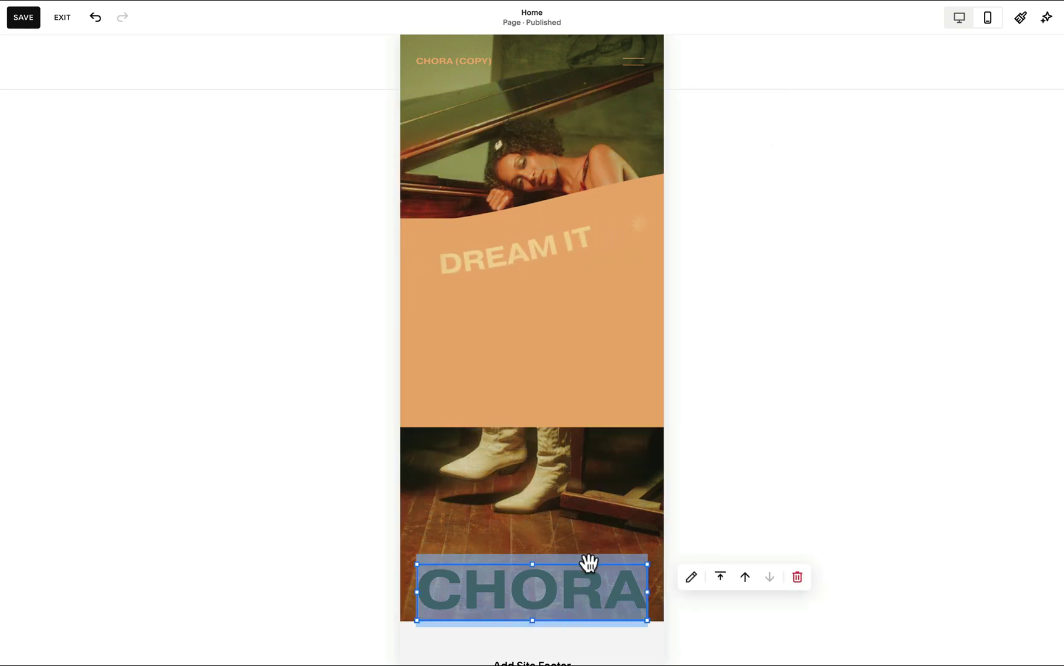
{"action": "left_click_drag", "start_coordinate": [588, 562], "coordinate": [587, 322]}
{"action": "left_click", "coordinate": [613, 480]}
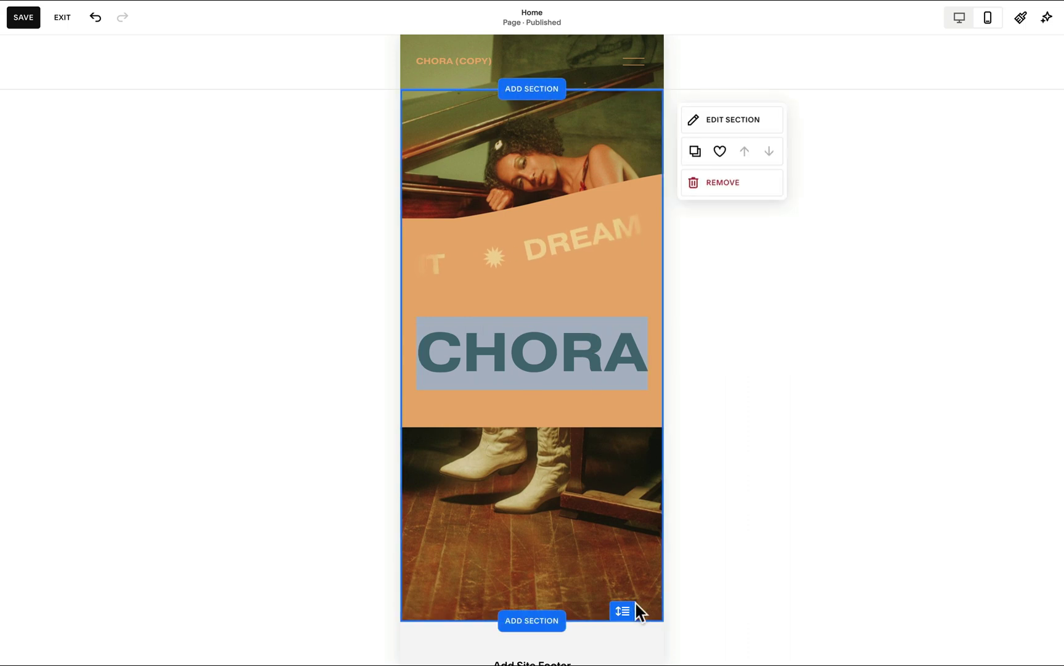
{"action": "left_click_drag", "start_coordinate": [634, 606], "coordinate": [622, 424]}
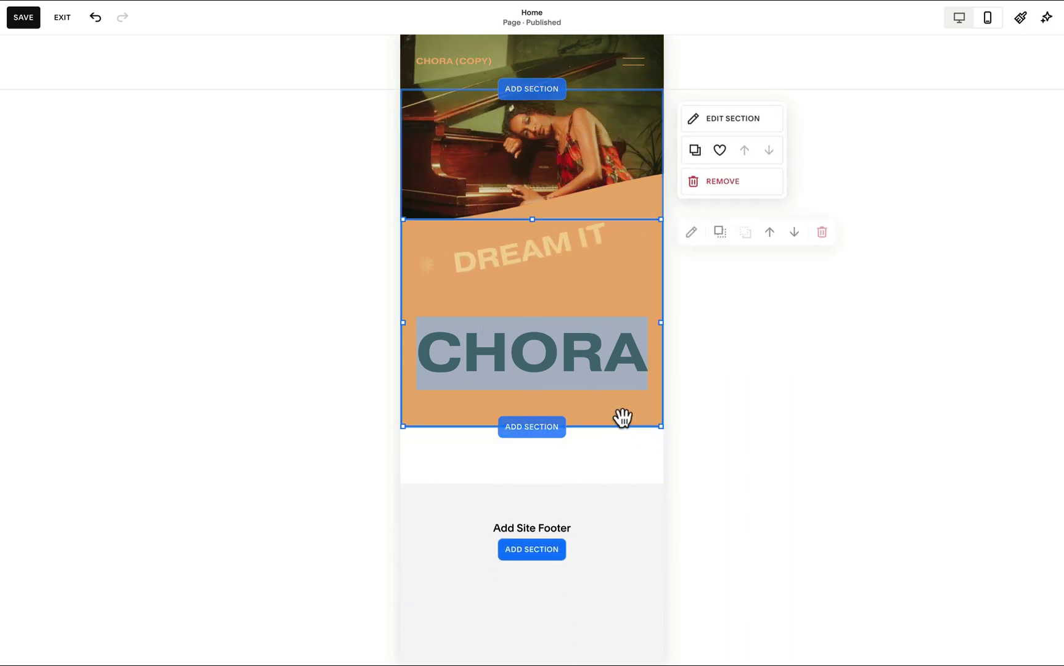
{"action": "left_click", "coordinate": [95, 16]}
Step: Exit the Squarespace page editor
{"action": "left_click", "coordinate": [62, 17]}
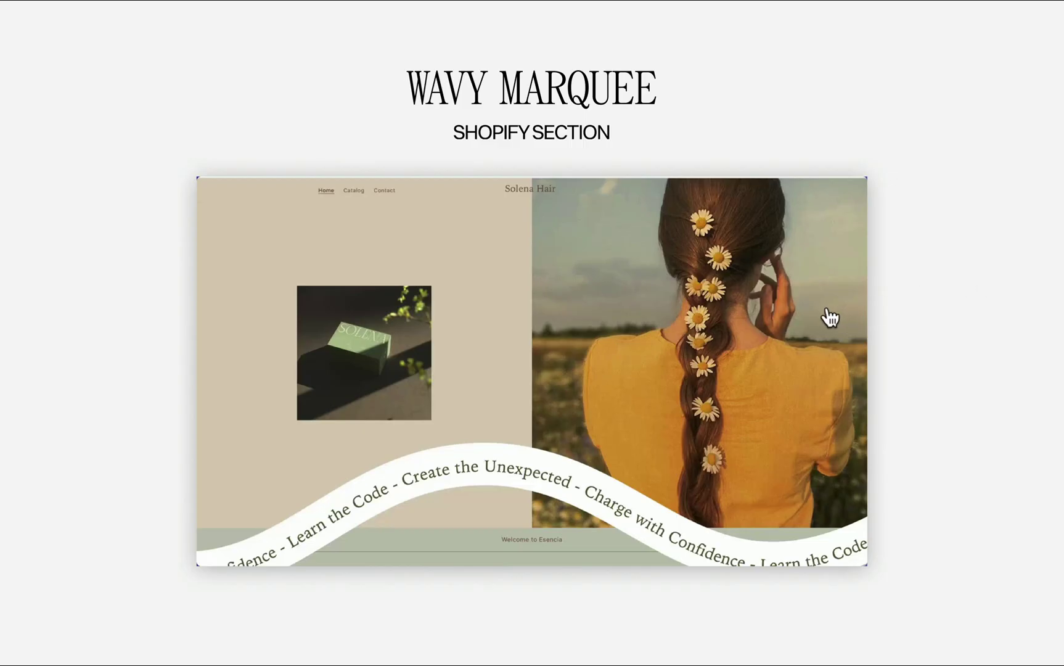
{"action": "scroll", "coordinate": [830, 317], "scroll_direction": "down", "scroll_amount": 2}
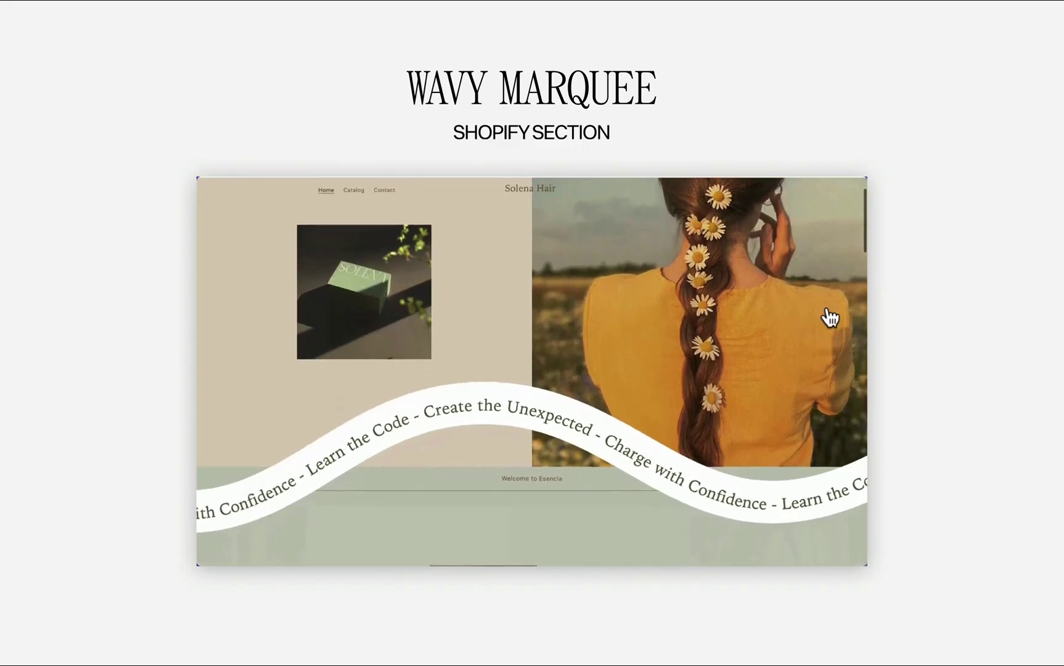
{"action": "scroll", "coordinate": [830, 318], "scroll_direction": "down", "scroll_amount": 2}
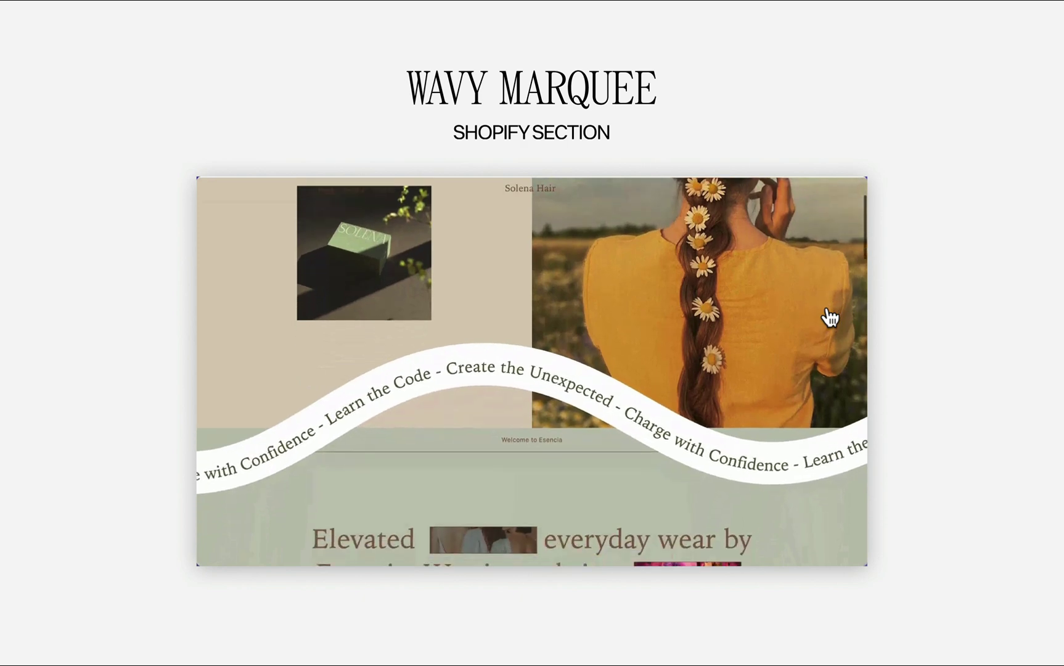
{"action": "scroll", "coordinate": [829, 317], "scroll_direction": "down", "scroll_amount": 1}
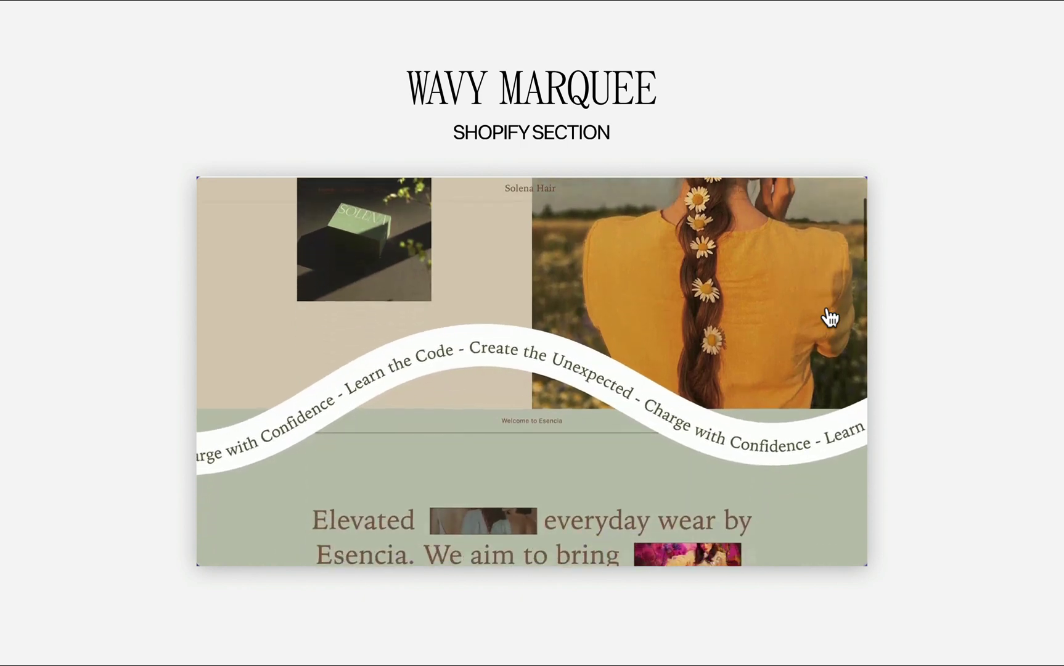
{"action": "scroll", "coordinate": [830, 317], "scroll_direction": "down", "scroll_amount": 2}
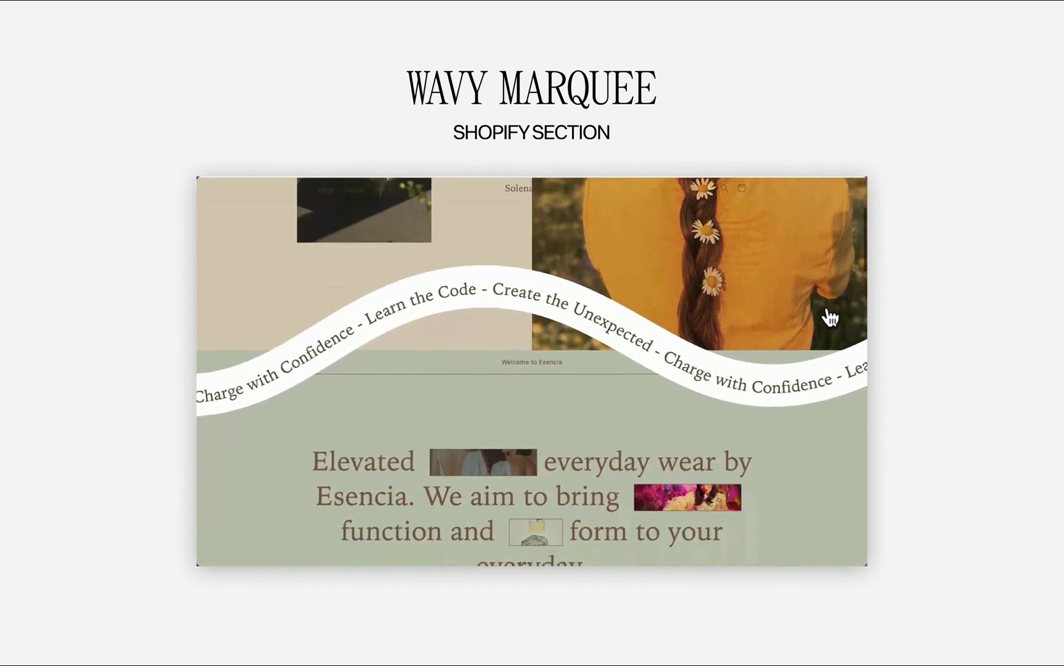